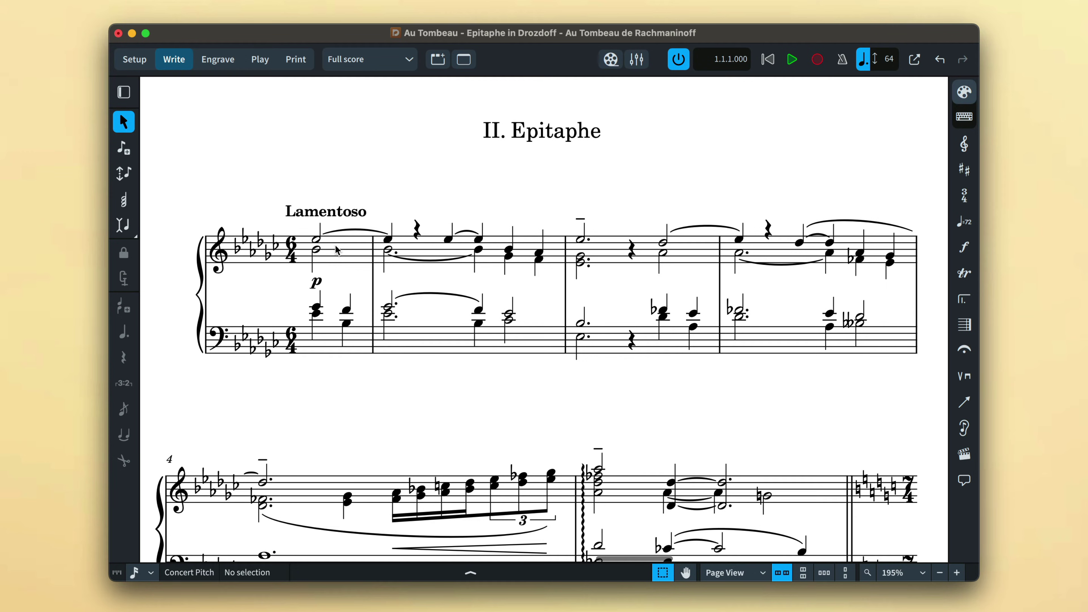
- Select the treble staff's up-stem voice, then its down-stem voice, across the passage
left_click(318, 240)
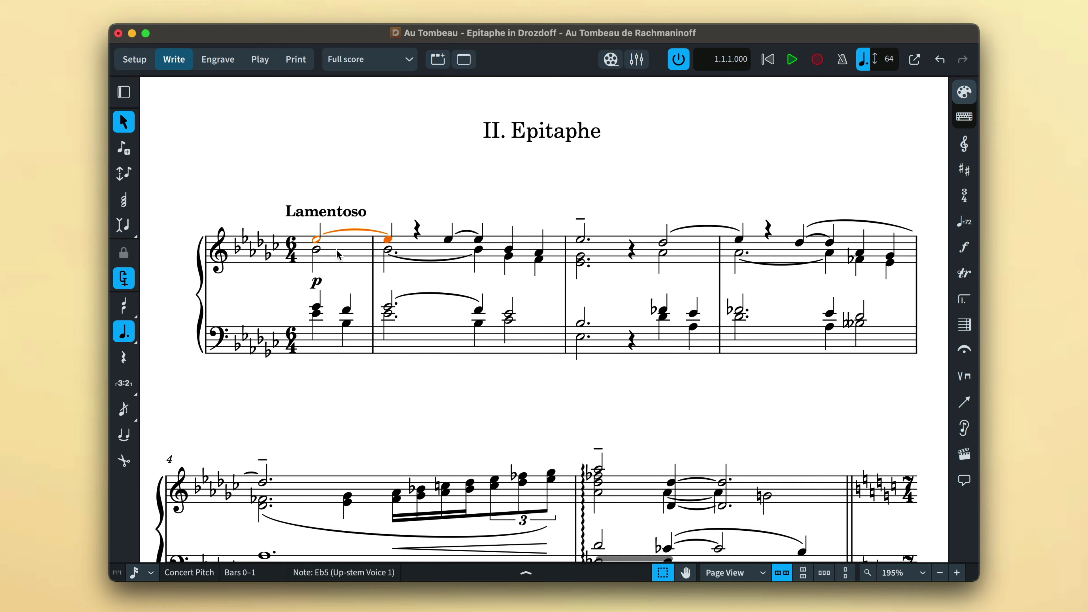
key("shift+alt+End")
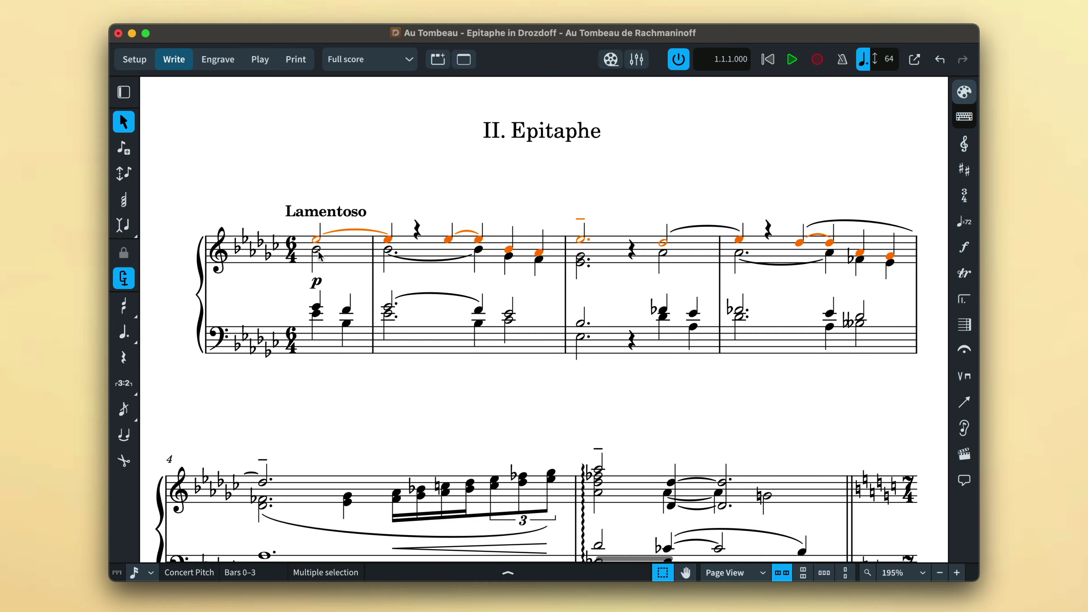
left_click(317, 251)
key("shift+alt+End")
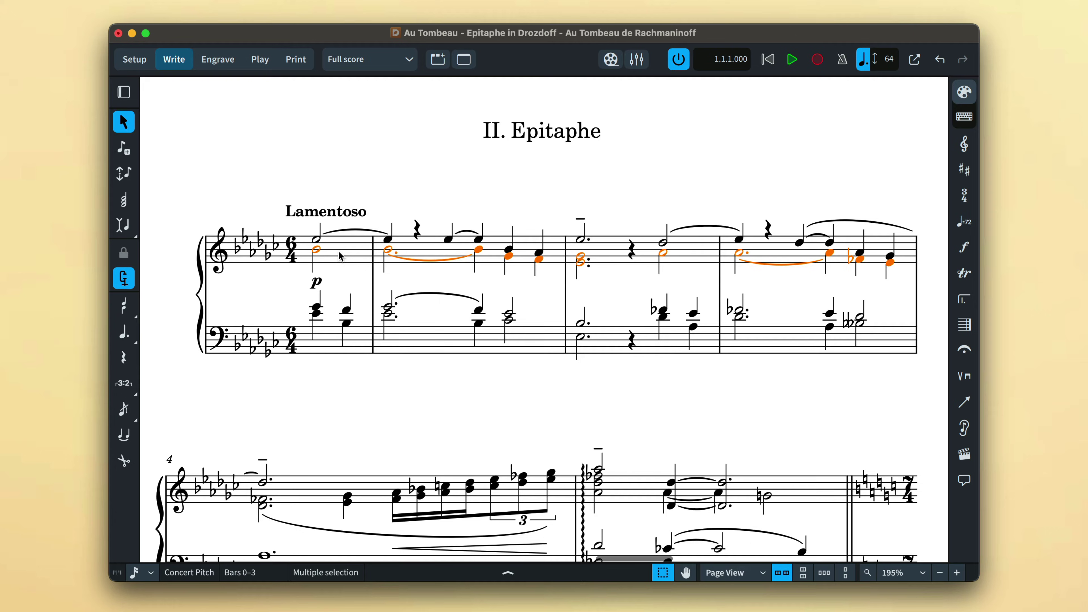
- Select the upper bass voice, then the lower bass voice, through the opening bars
left_click(316, 308)
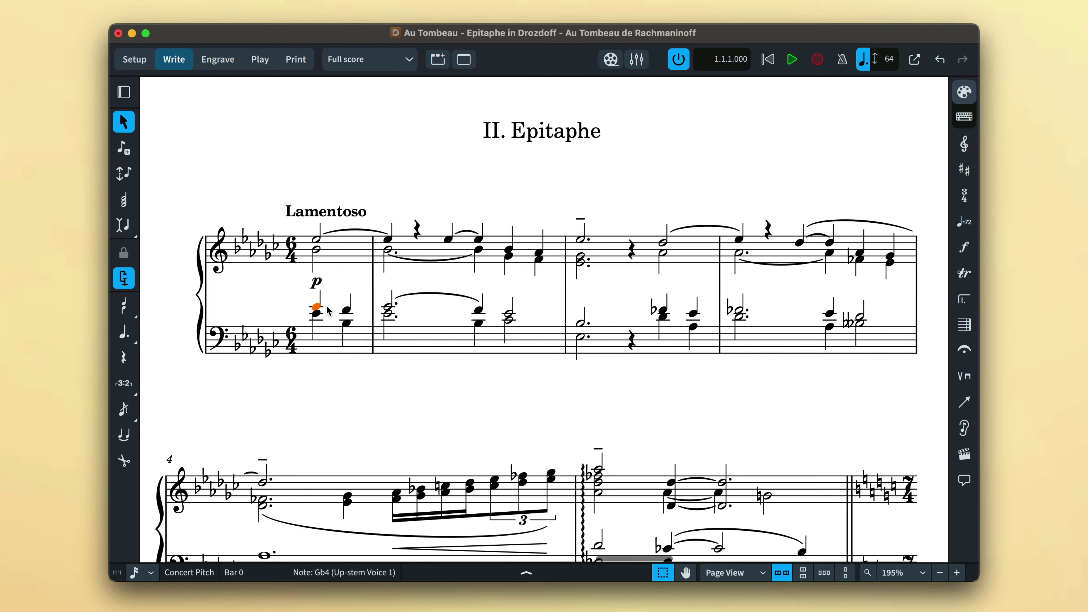
key("shift+Right")
key("shift+alt+End")
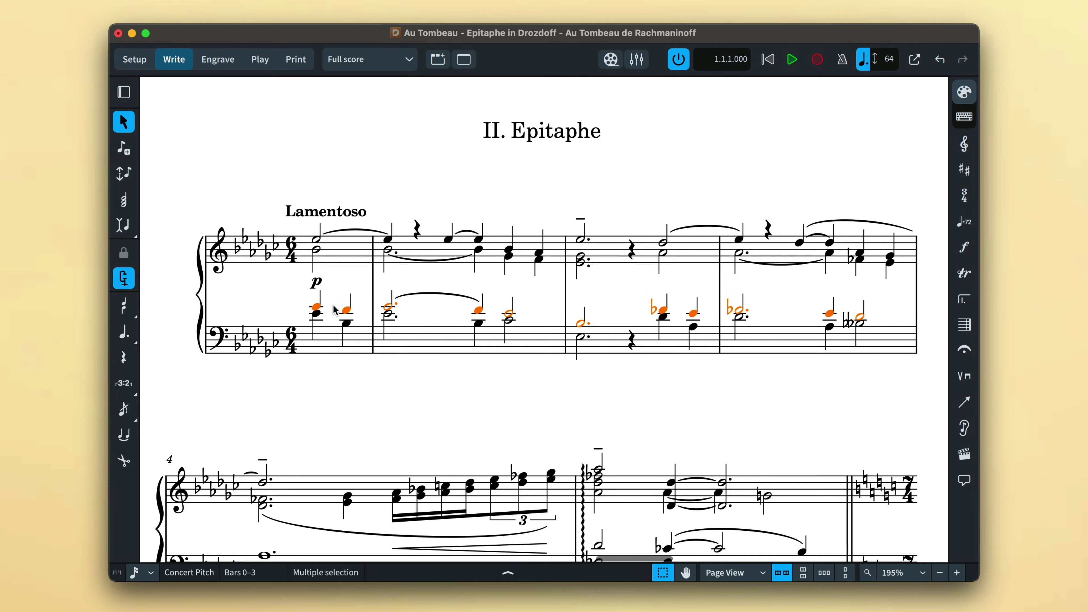
left_click(317, 314)
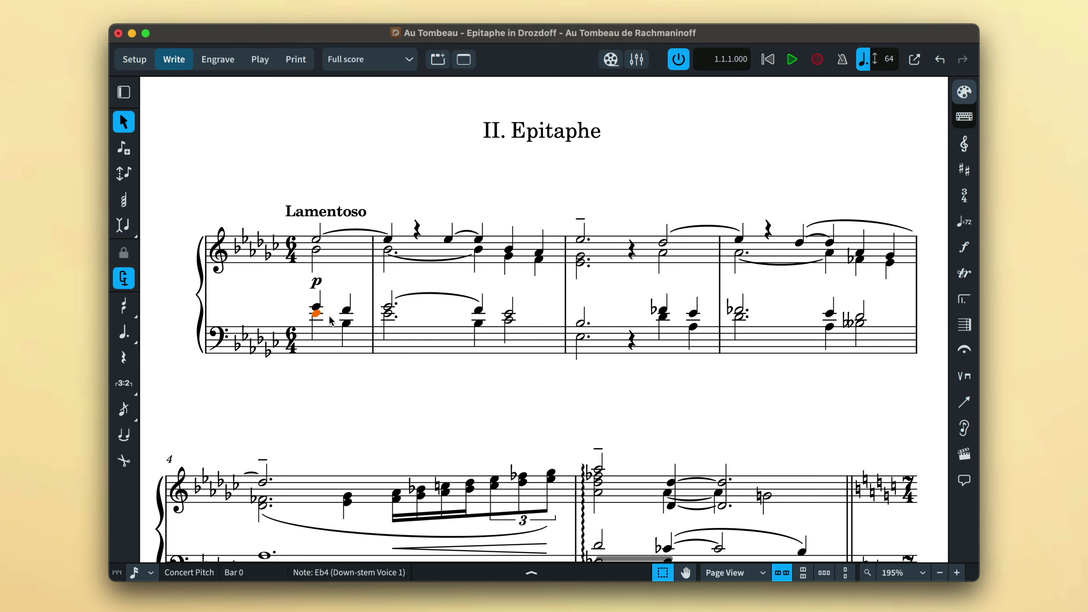
key("shift+Right")
key("shift+alt+End")
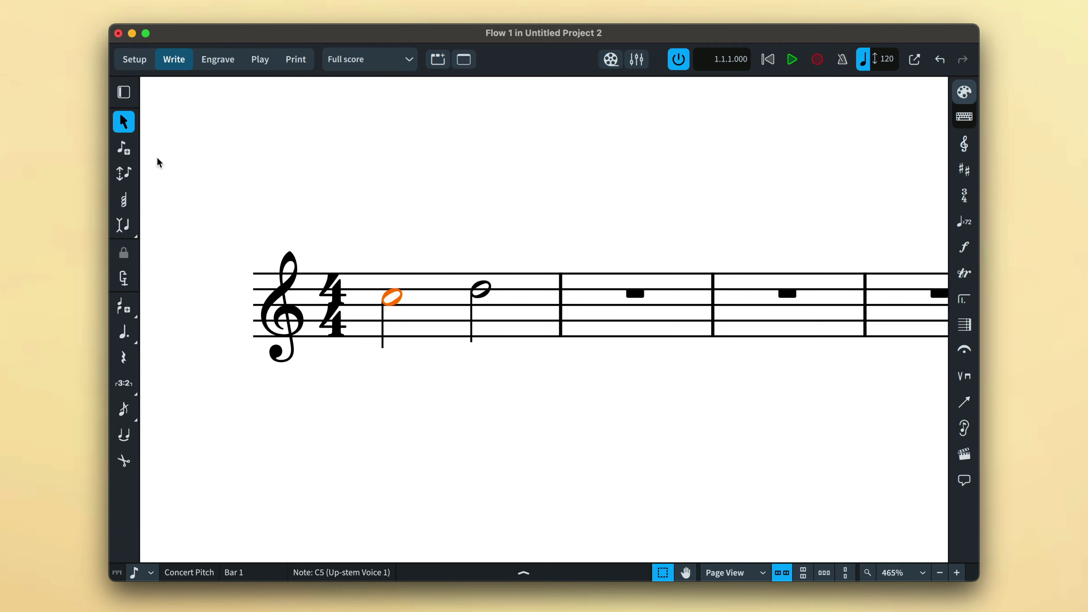
- Begin note input at the first half note and create a new voice there
left_click(128, 152)
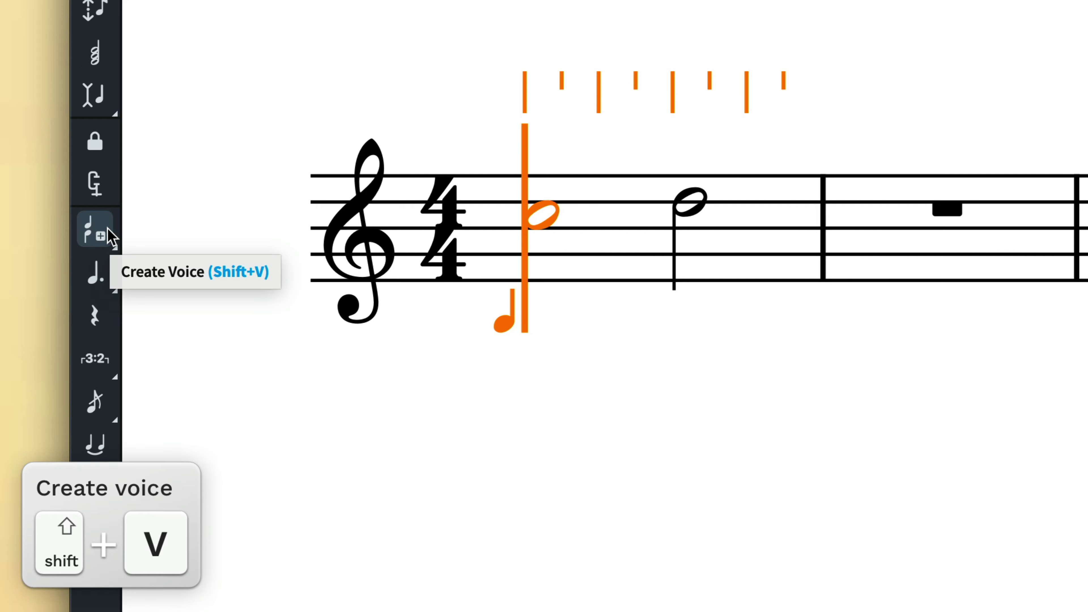
left_click(110, 236)
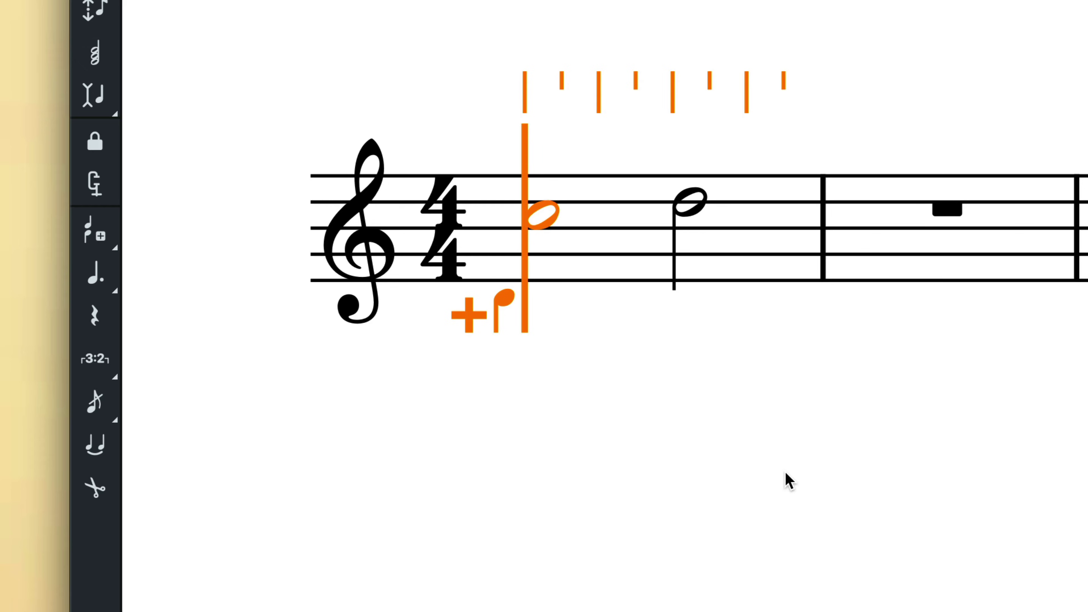
- Enter quarter notes G, F, E, D in the new voice of bar 1
key("g")
key("f")
key("e")
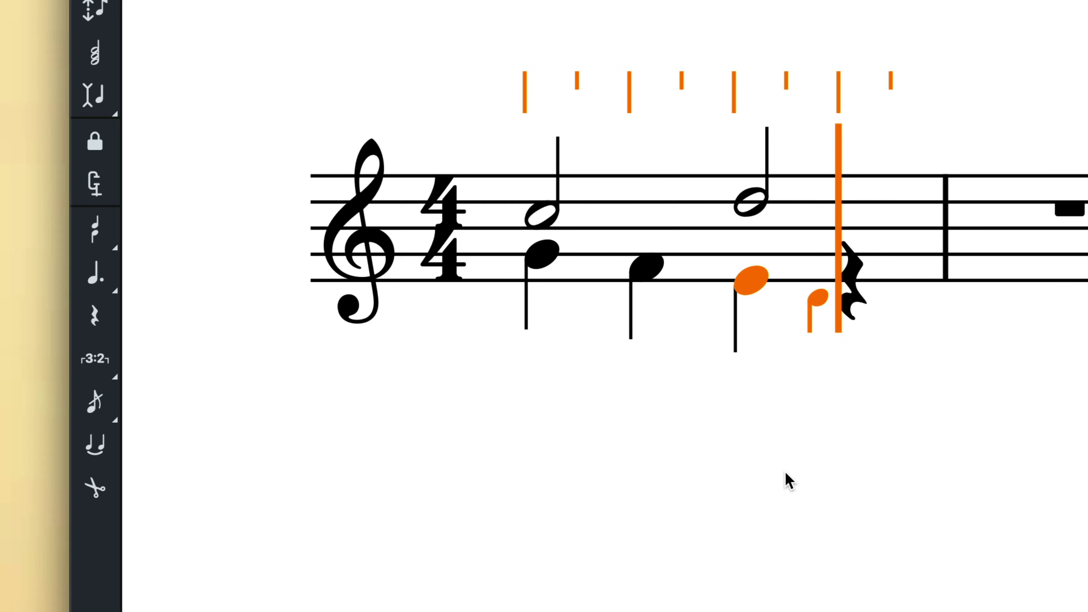
key("d")
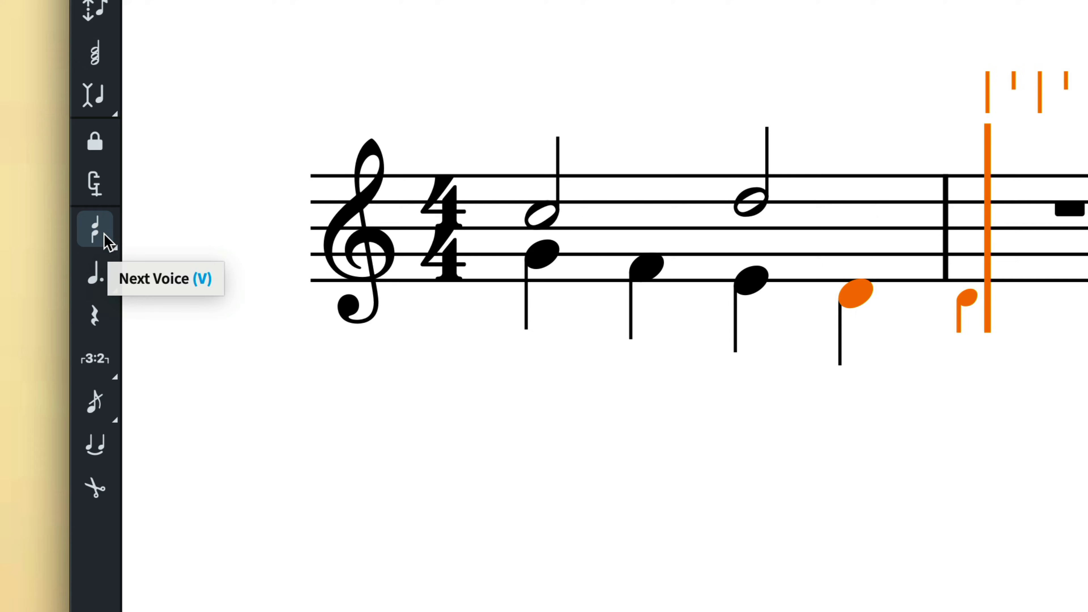
- Switch the input caret back and forth between the two voices
key("v")
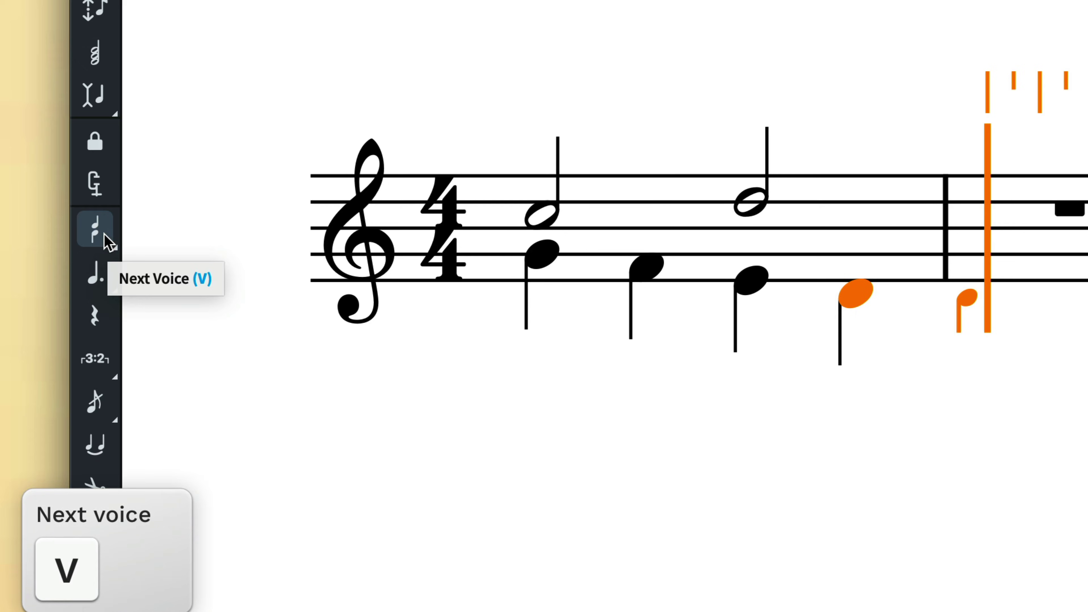
left_click(104, 234)
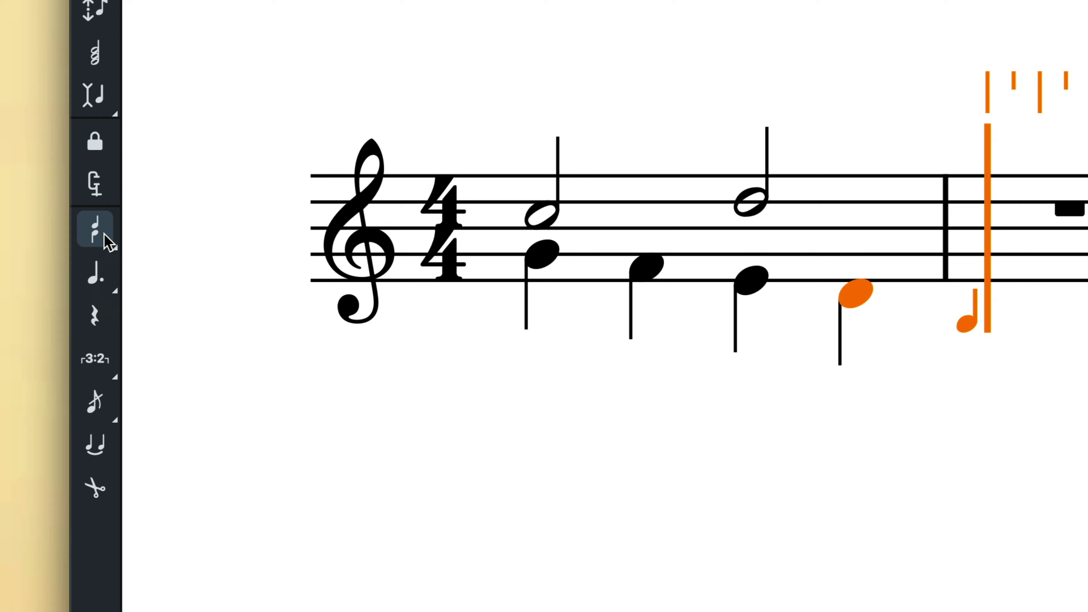
left_click(104, 234)
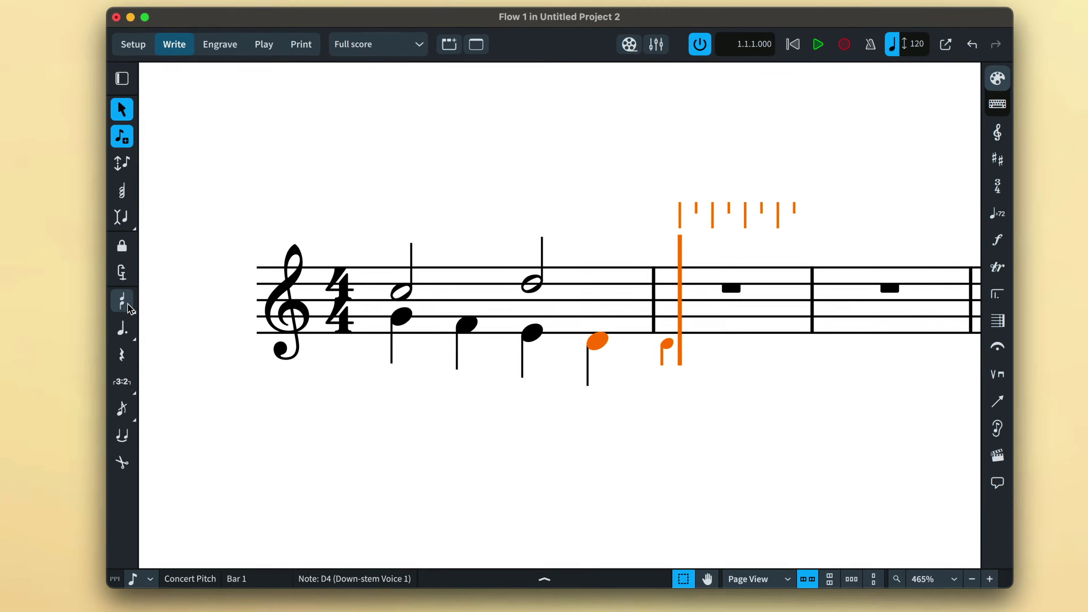
- Enter G, A, B, C in the up-stem voice of bar 2
left_click(118, 274)
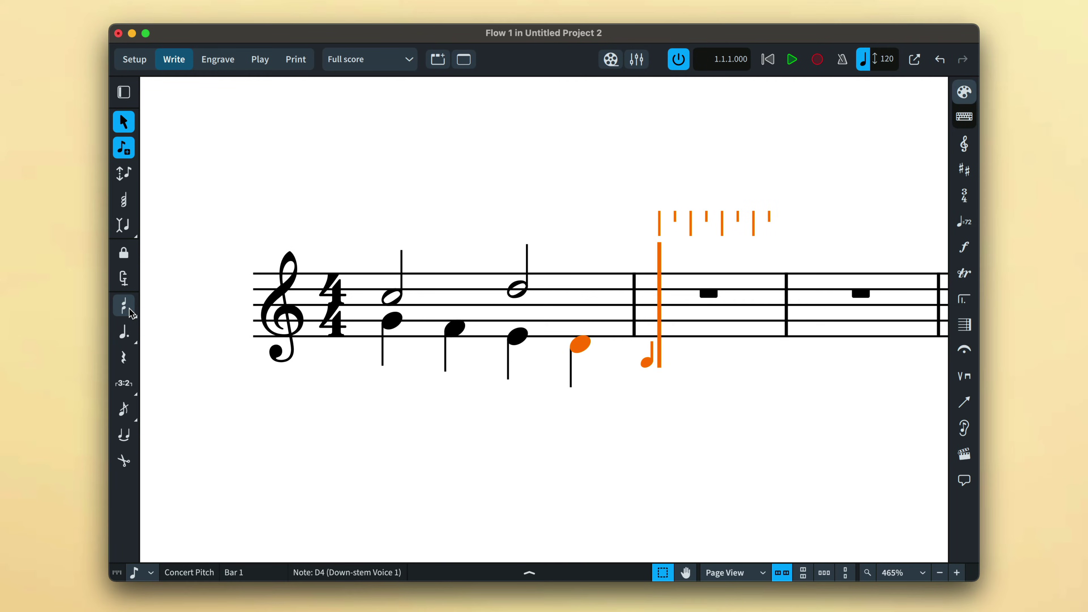
key("g")
key("a")
key("b")
key("c")
- Start note input at the bar 3 rest and create a new down-stem voice there
scroll(191, 323, "left", 5)
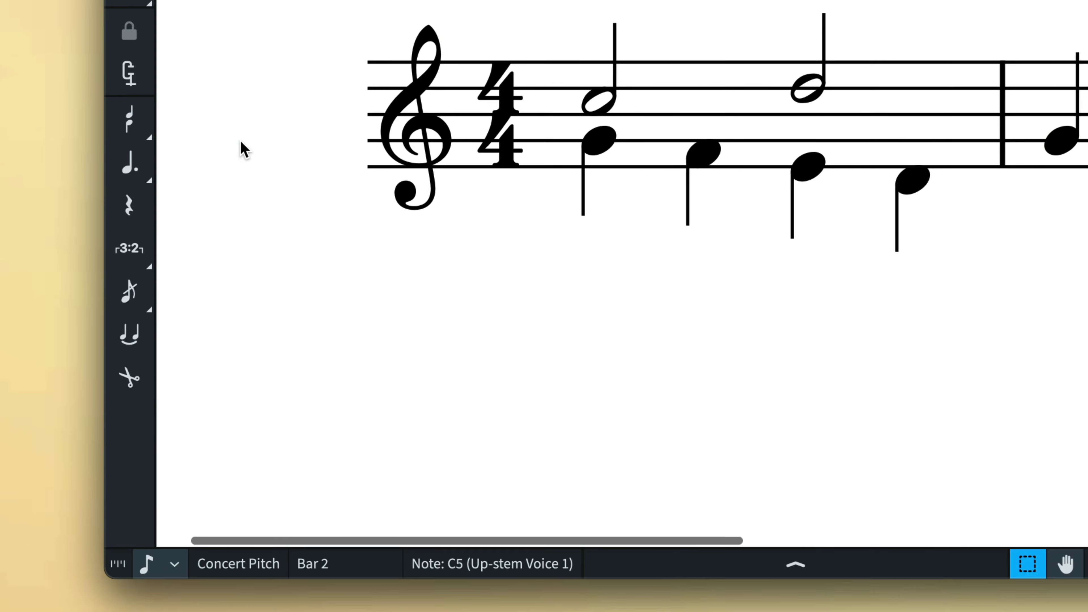
left_click(143, 127)
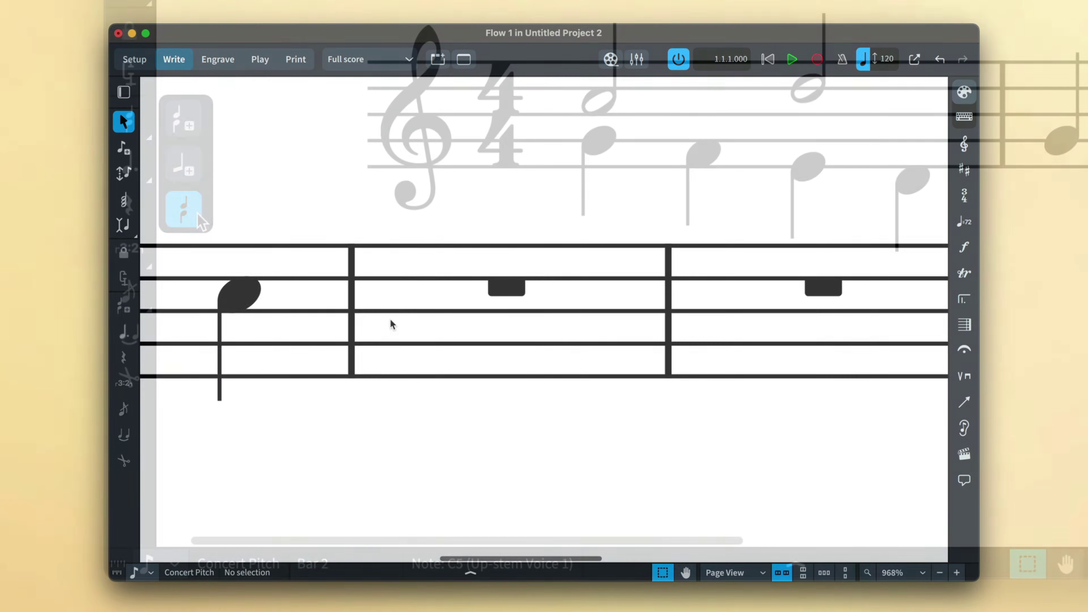
double_click(390, 318)
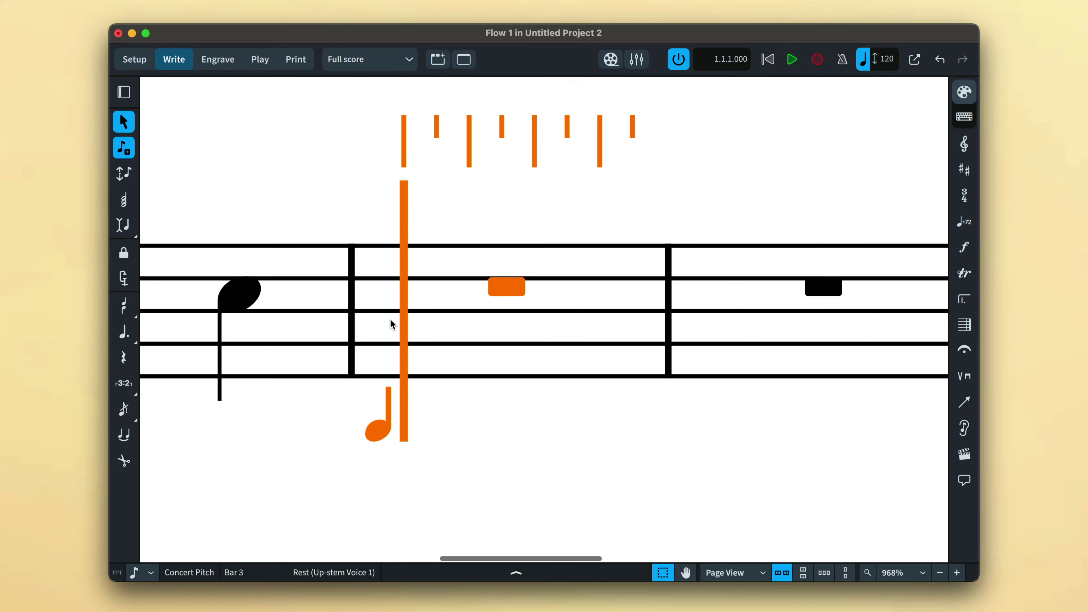
left_click(127, 312)
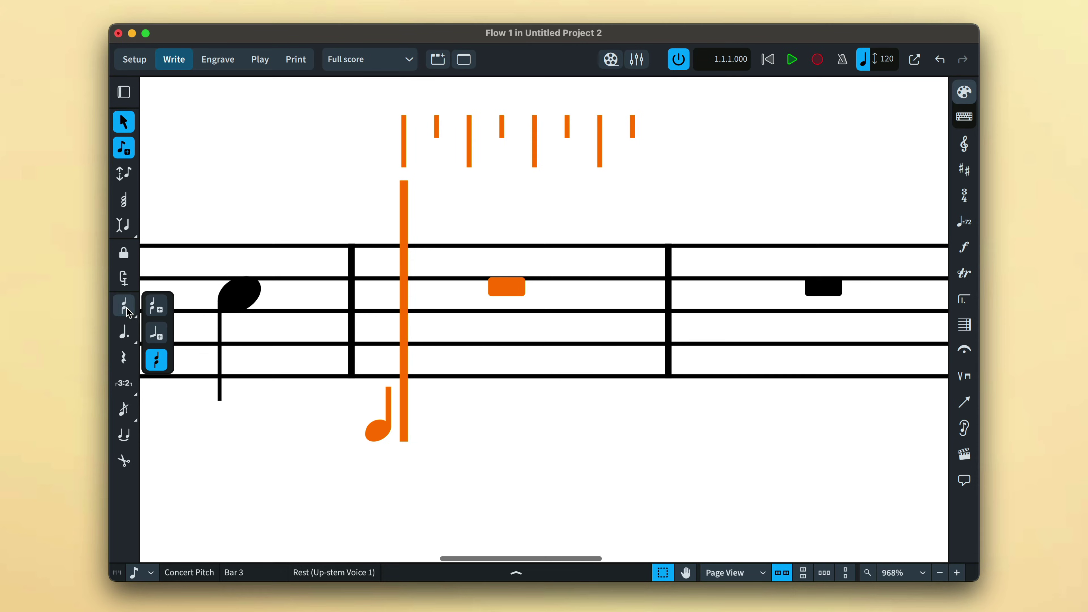
left_click(164, 313)
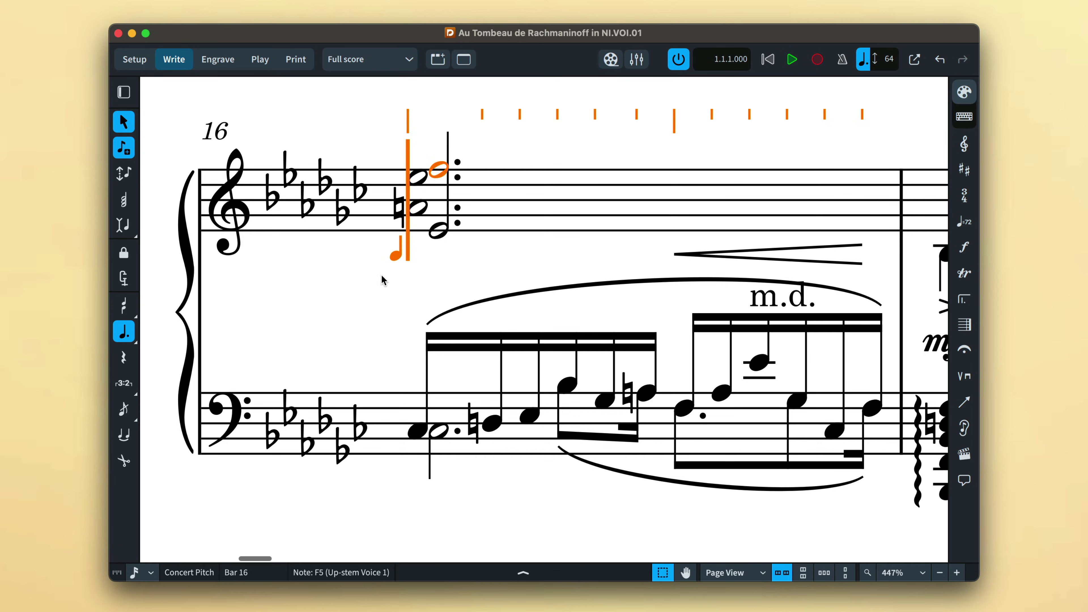
- Check the voices of bar 16's A4 and Cb3 notes, starting note input on the Cb3
left_click(420, 209)
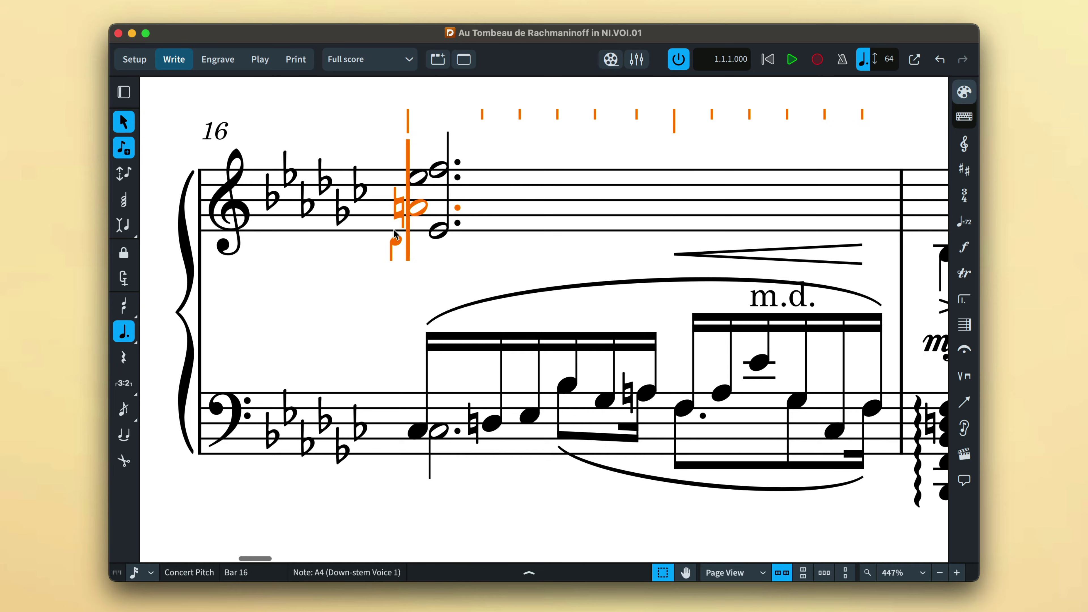
left_click(419, 433)
key("Return")
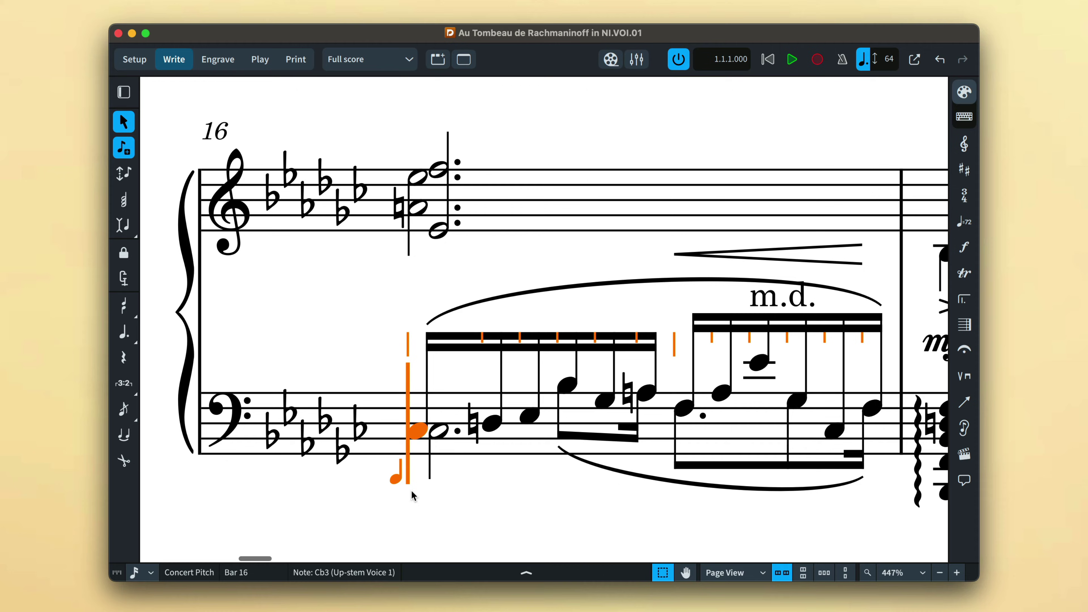
left_click(439, 433)
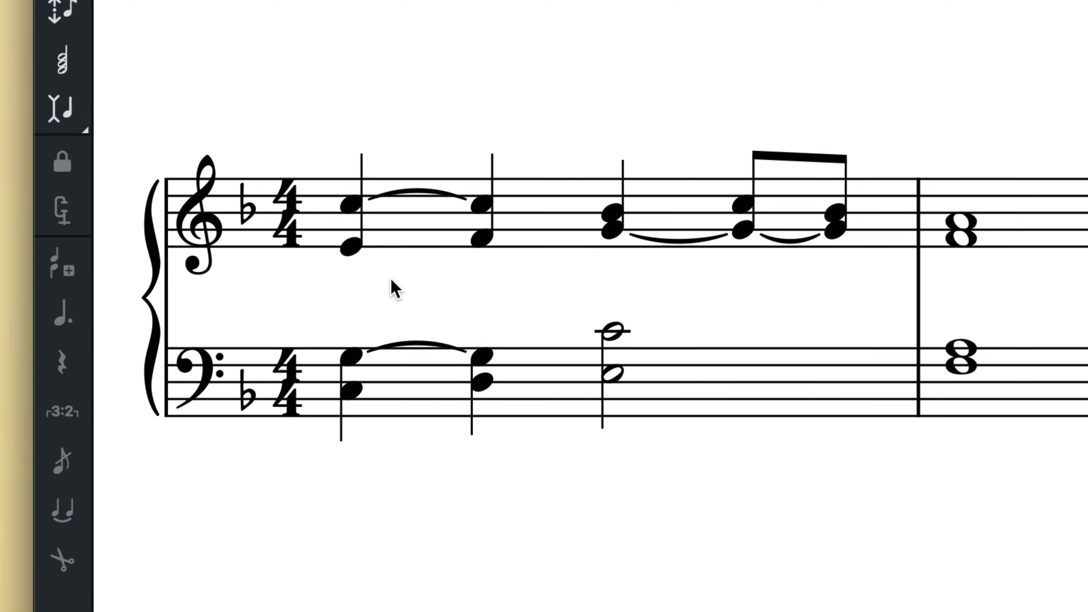
- Move the lower notes of the four treble chords into their own down-stem voice
left_click(351, 247)
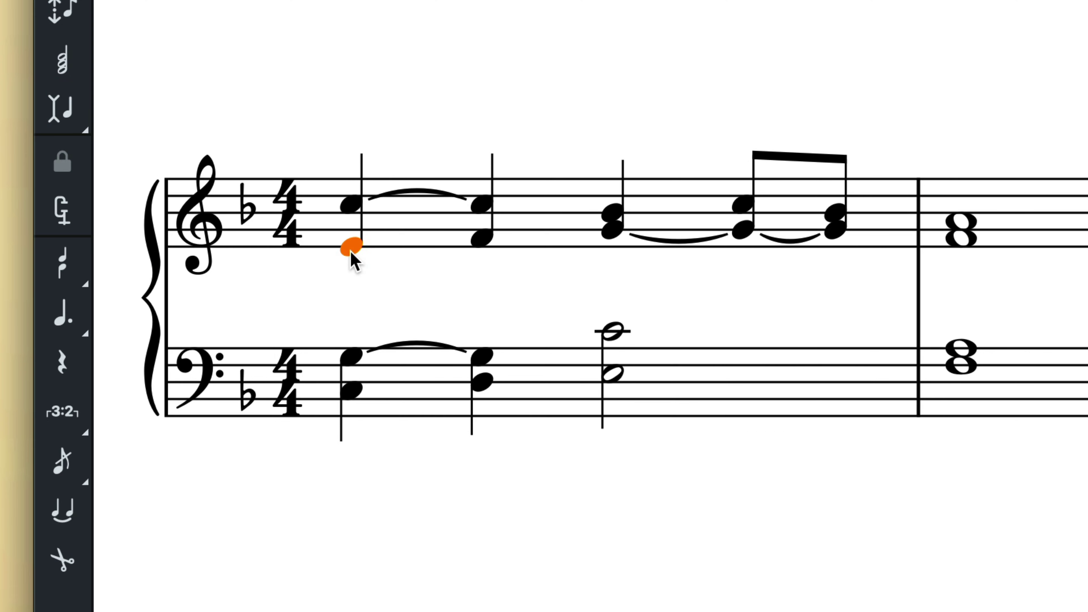
left_click(482, 242, "ctrl")
left_click(613, 232, "ctrl")
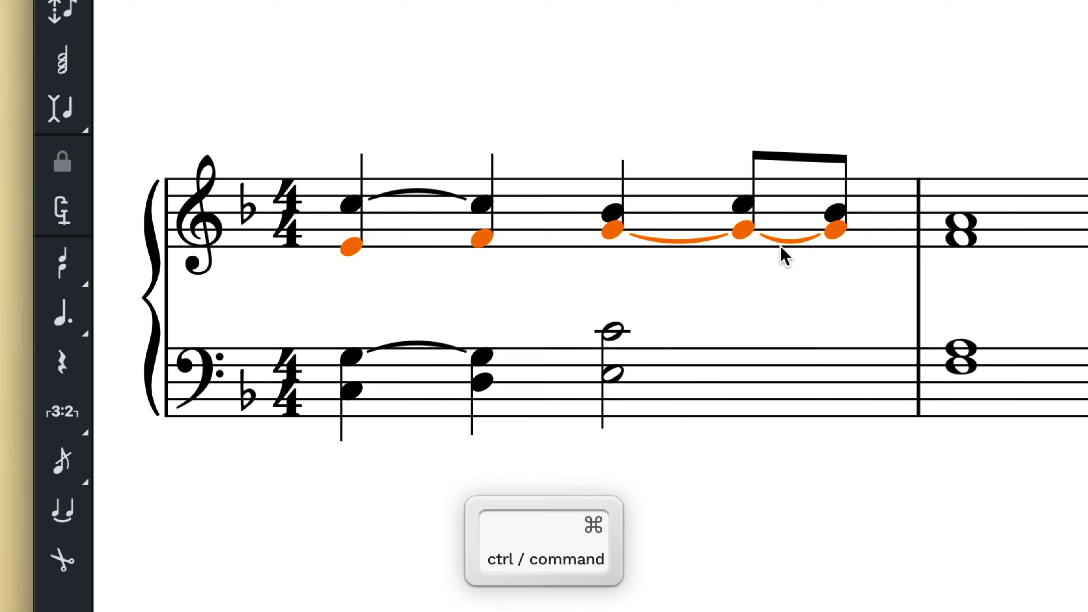
left_click(965, 243, "ctrl")
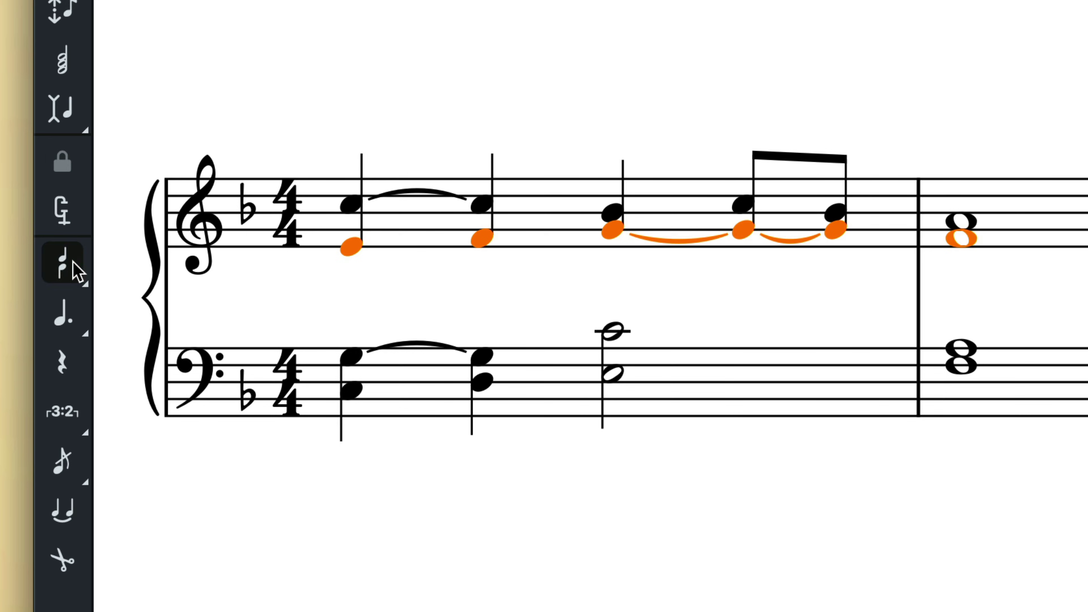
left_click(84, 262)
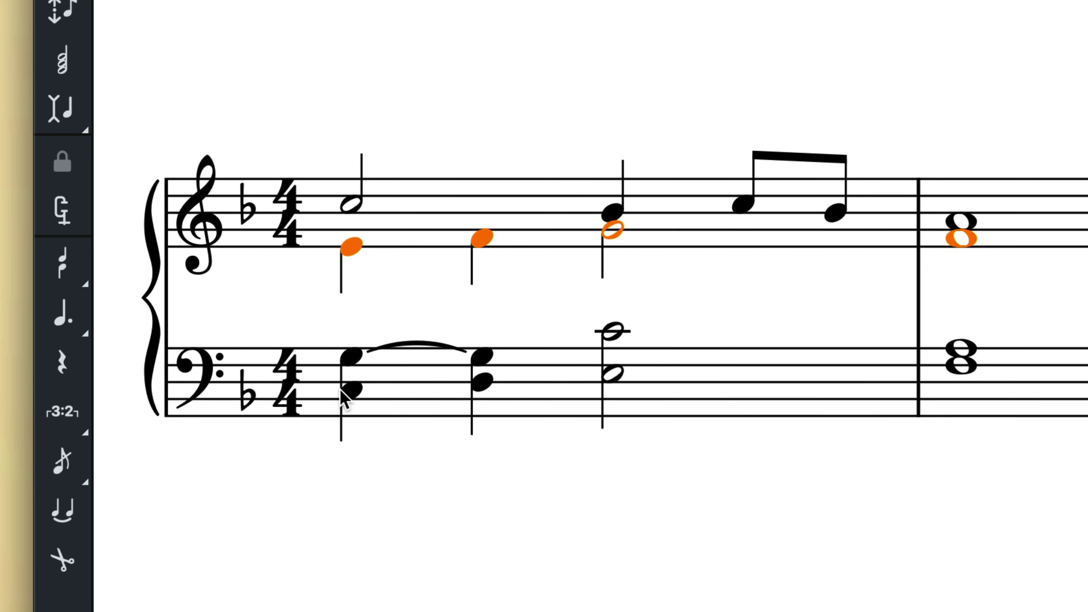
- Move the lower notes of the four bass chords into a new voice, then deselect
left_click(352, 390)
left_click(480, 381, "ctrl")
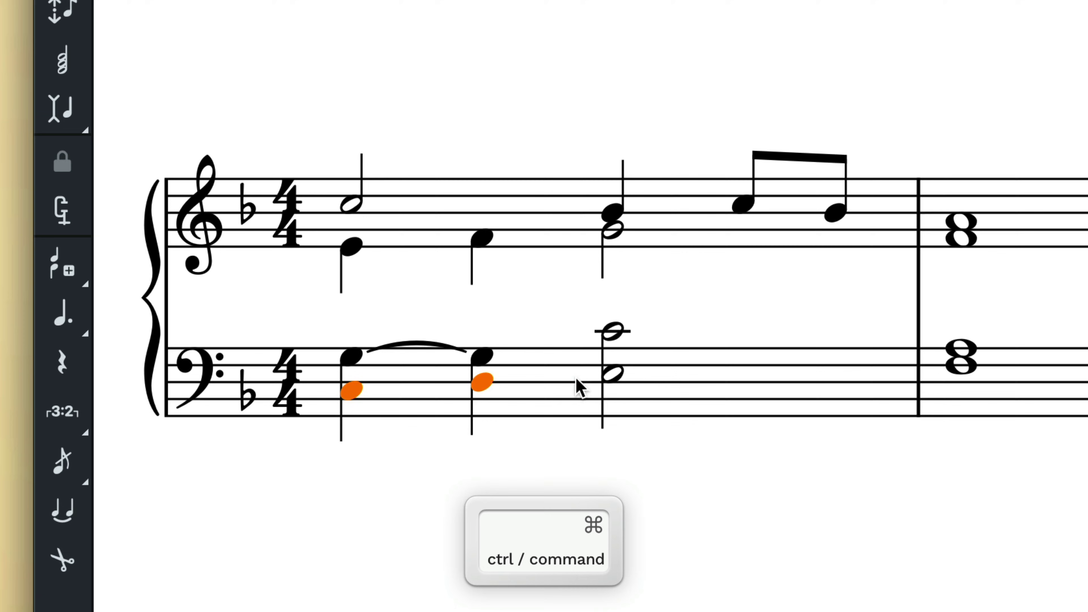
left_click(613, 374, "ctrl")
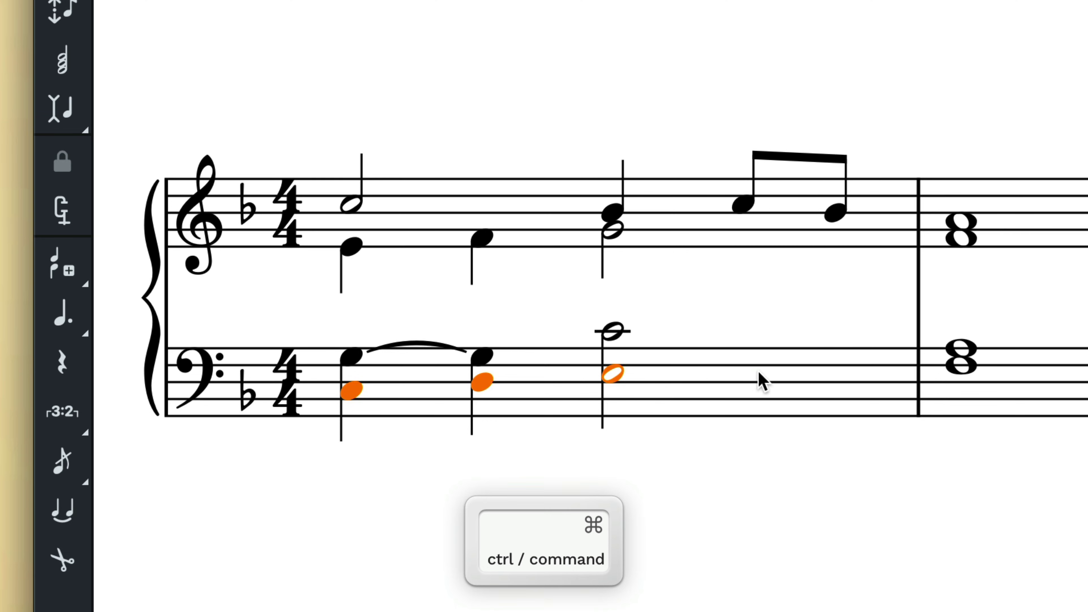
left_click(964, 368, "ctrl")
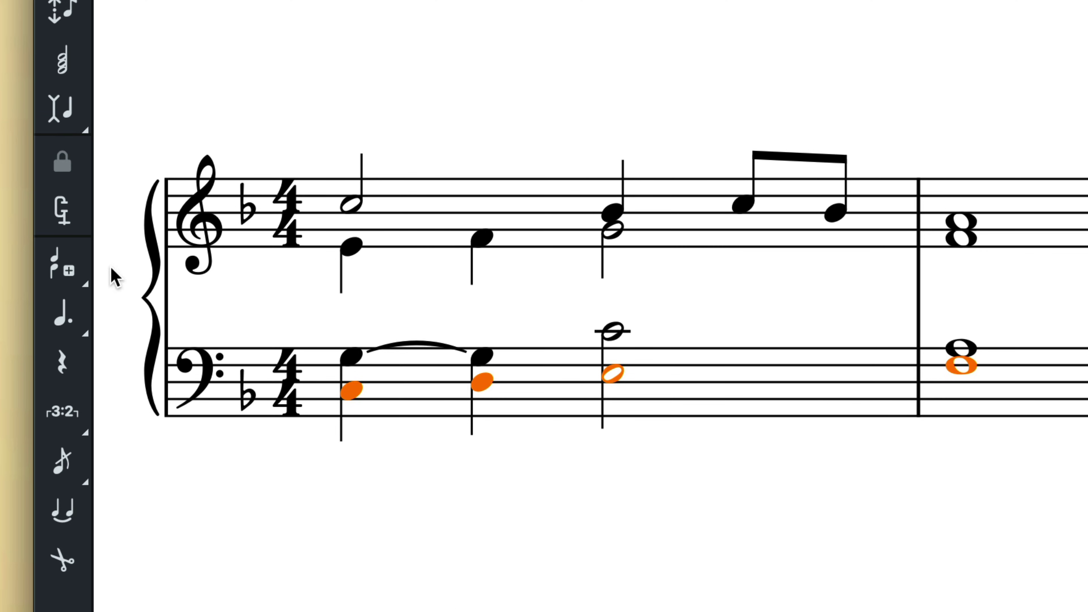
left_click(65, 265)
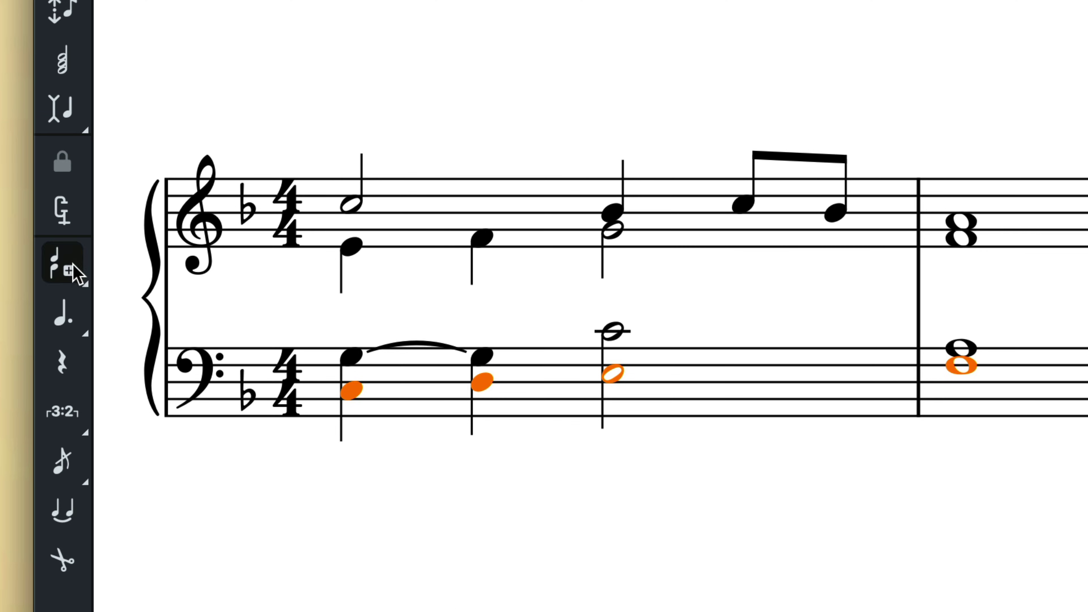
left_click(110, 276)
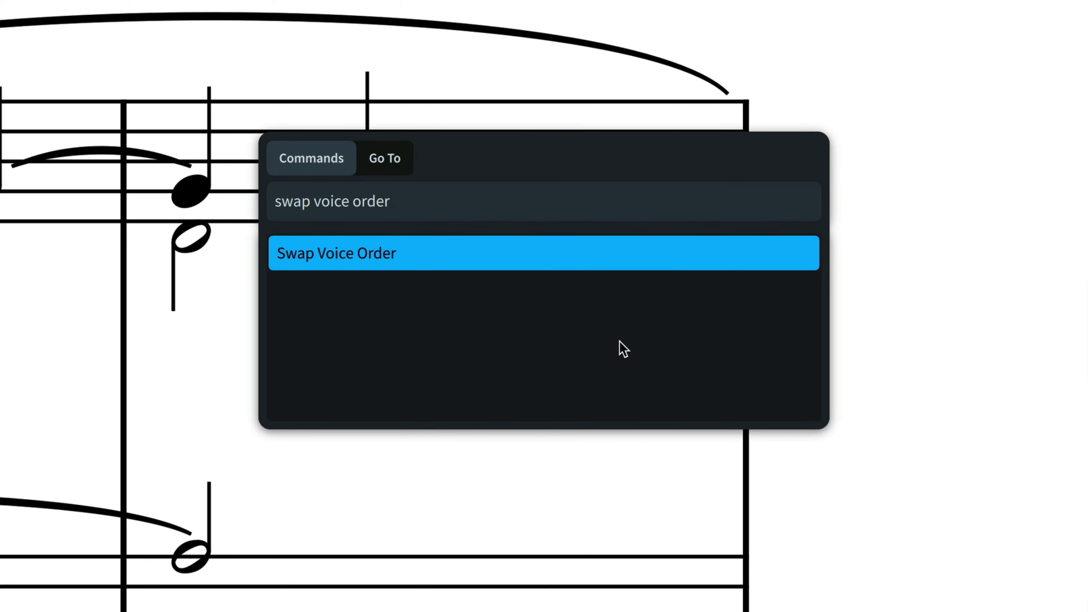
key("Return")
key("j")
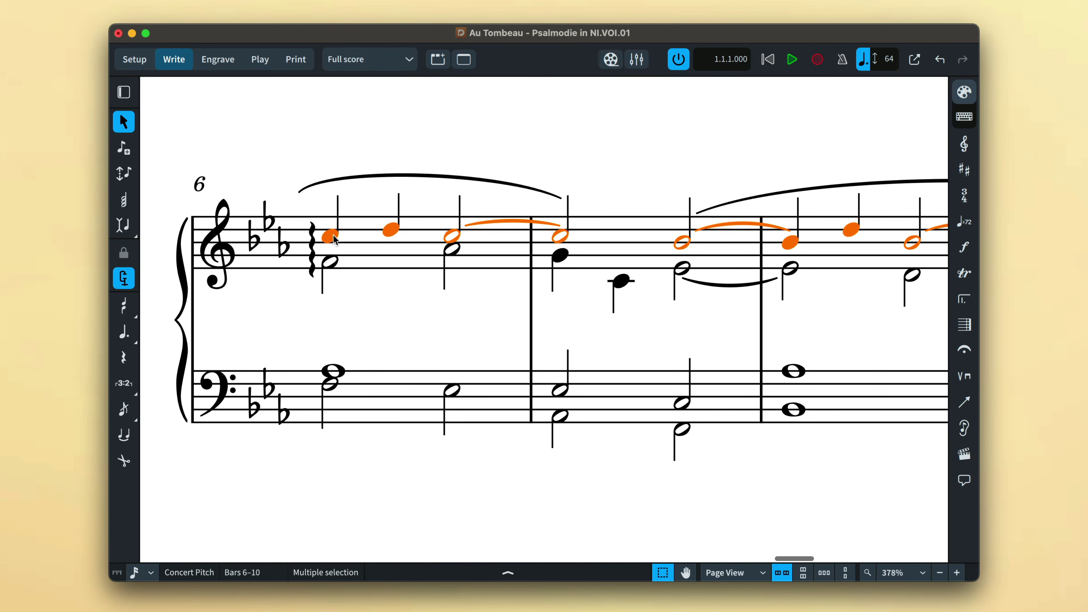
- Select the lower treble voice, then the upper and lower bass voices, across the system from bar 6
left_click(335, 263)
key("super+shift+a")
key("super+shift+a")
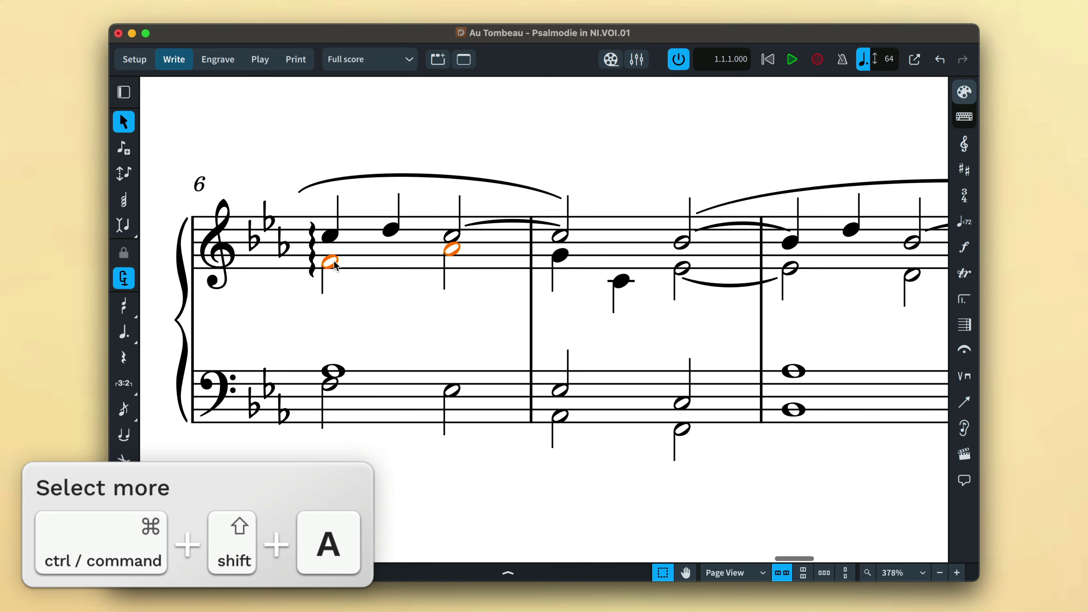
left_click(334, 371)
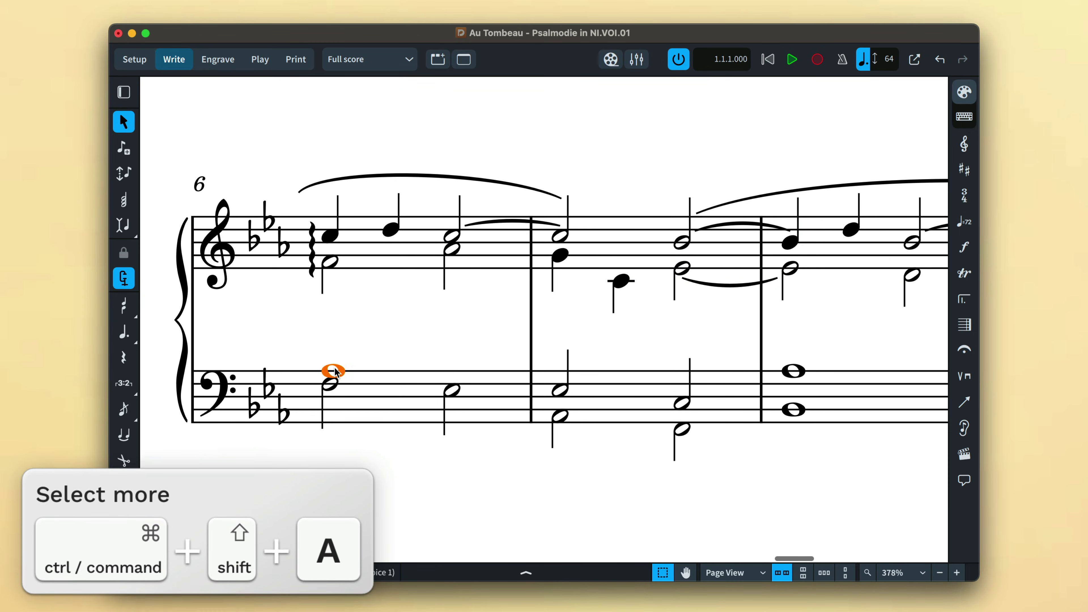
key("super+shift+a")
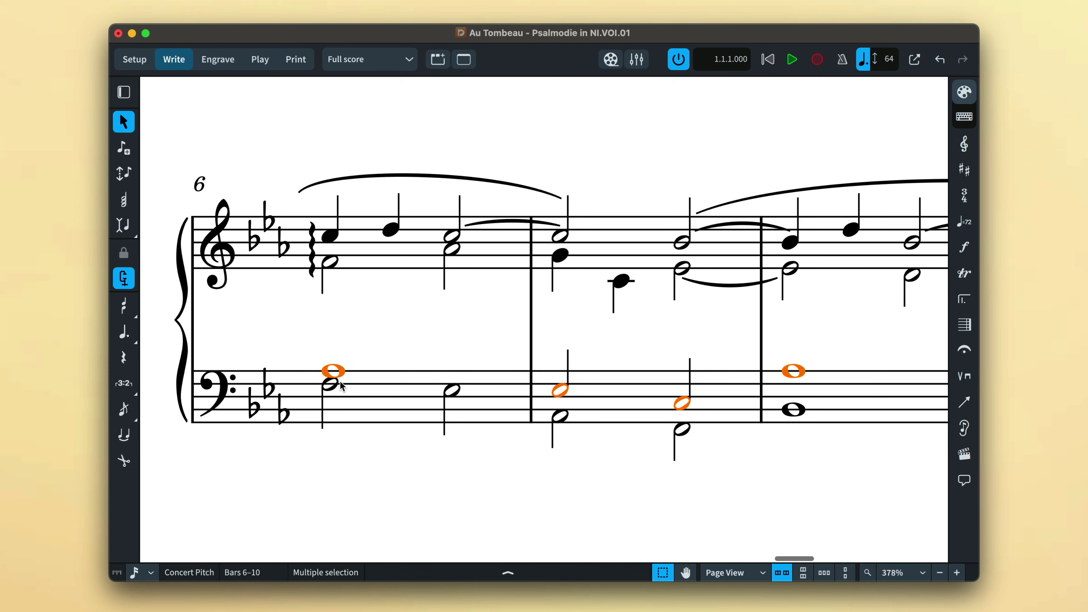
left_click(331, 384)
key("super+shift+a")
key("super+shift+a")
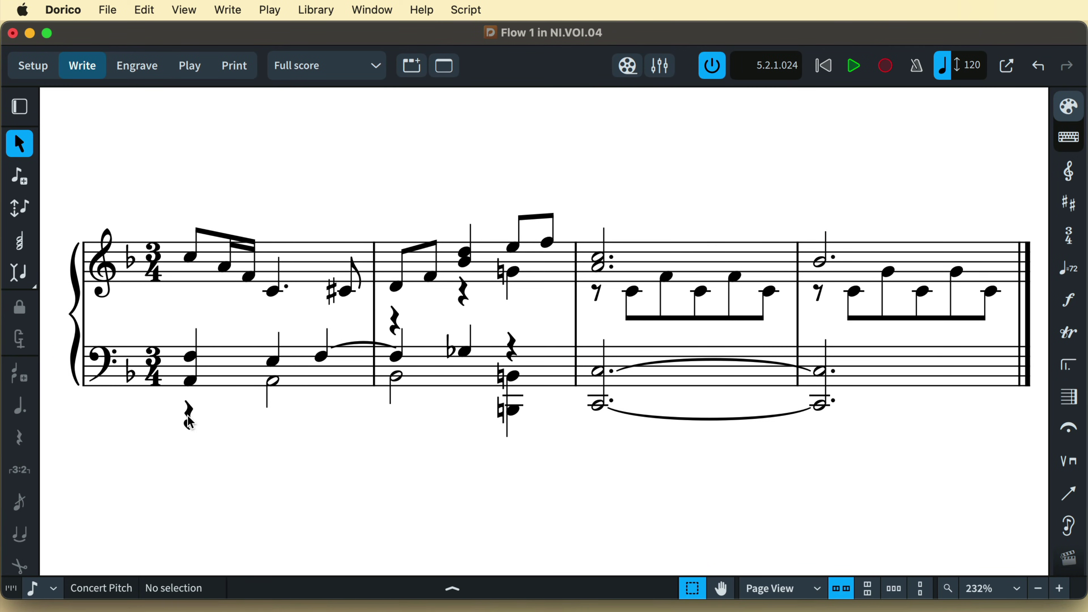
- Inspect the treble and bass rests in bars 1 and 2 to see their voices
left_click(190, 422)
left_click(395, 320)
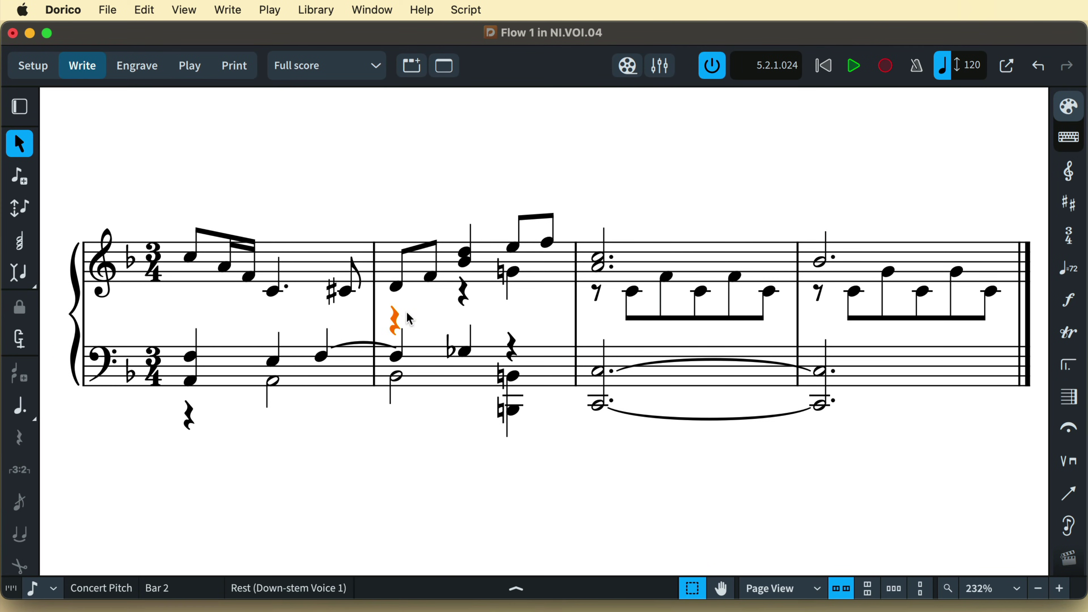
left_click(463, 300)
left_click(516, 356)
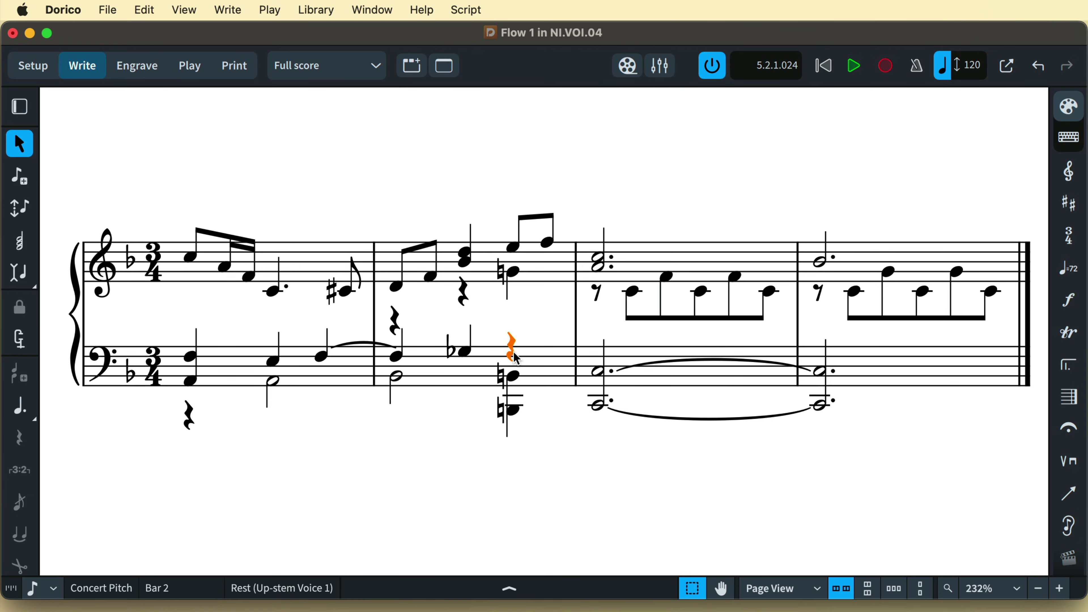
- Remove all rests from bars 1–2 with Edit > Remove Rests, then deselect
left_click_drag(158, 180, 574, 472)
left_click(146, 11)
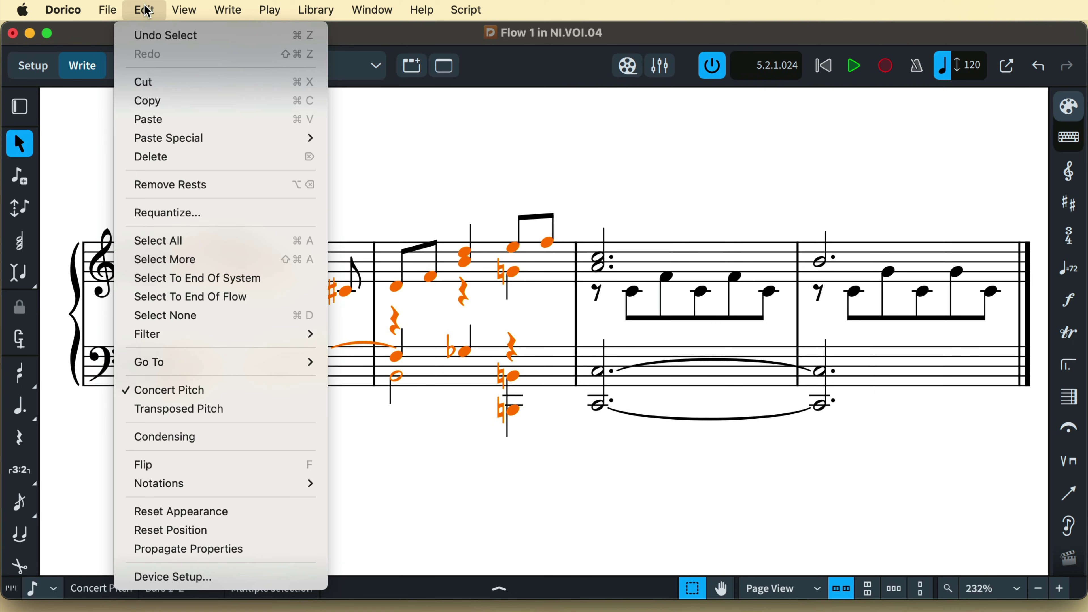
left_click(241, 193)
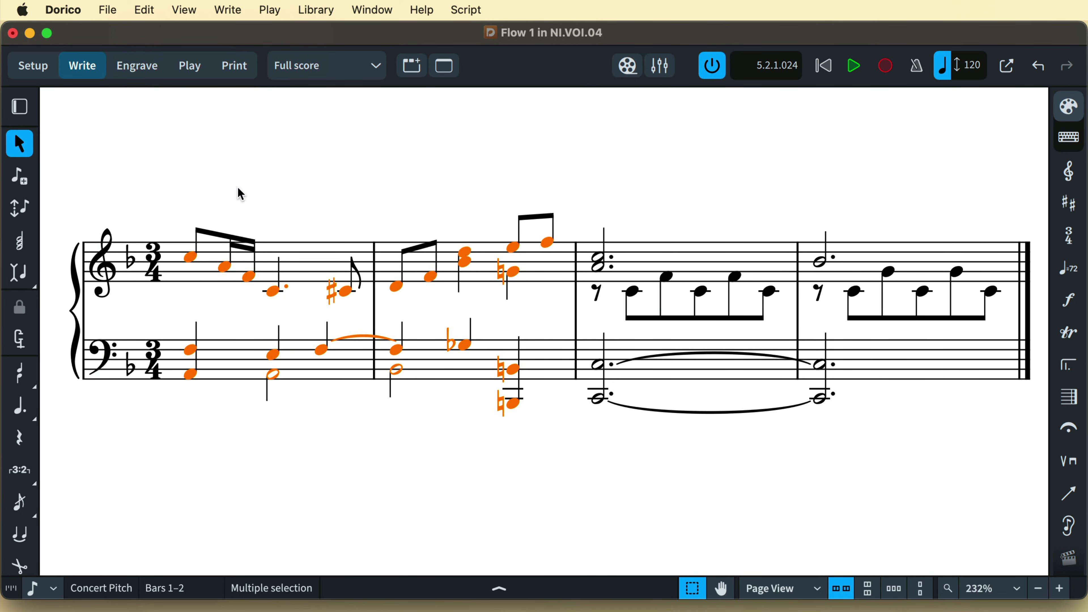
key("Escape")
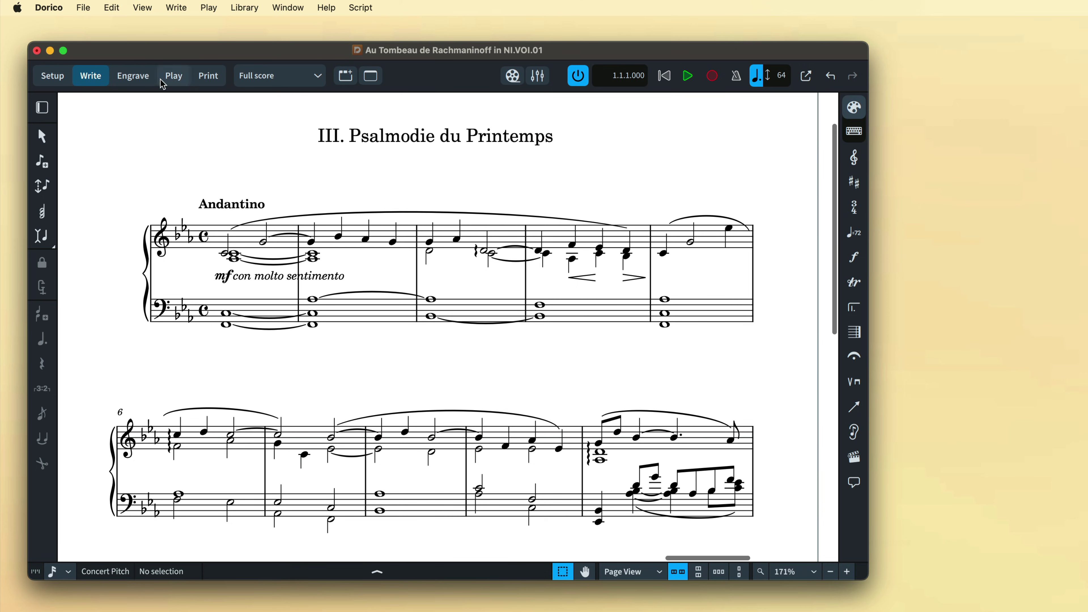
- Turn on View > Note and Rest Colors > Voice Colors
left_click(146, 9)
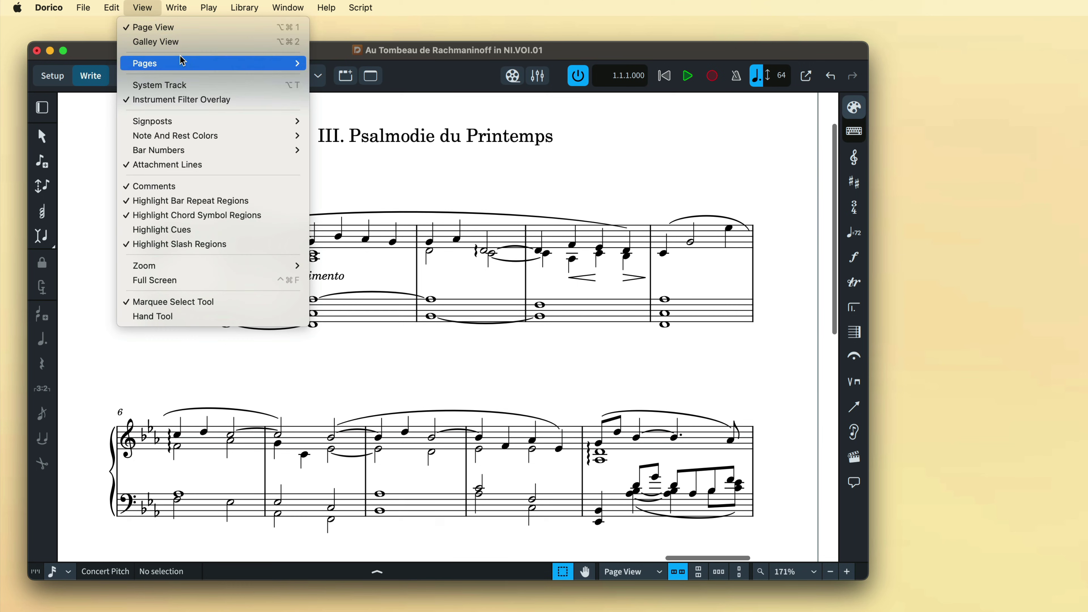
mouse_move(223, 140)
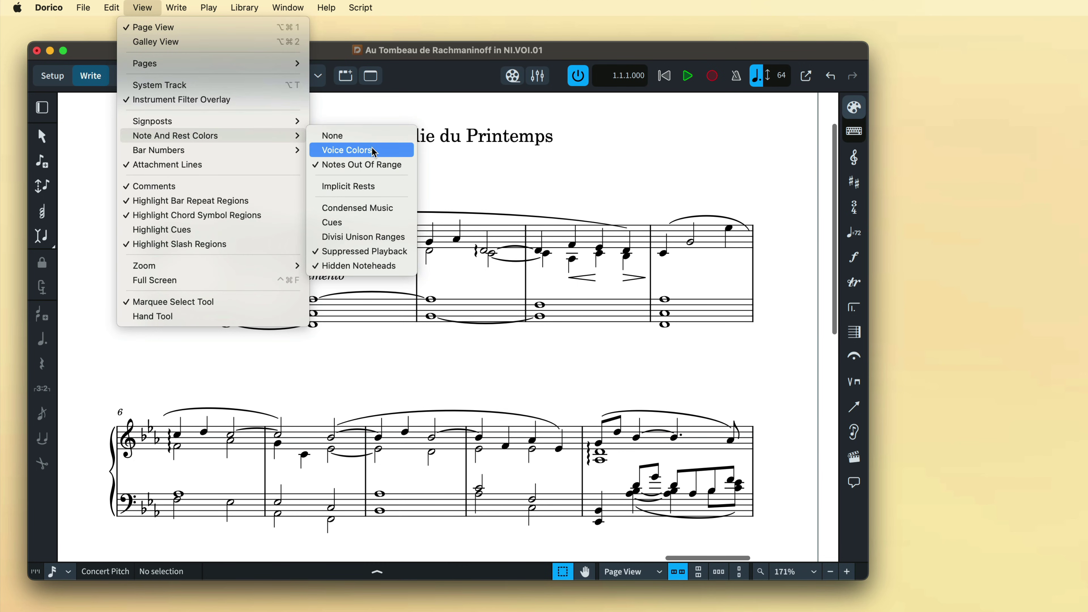
left_click(347, 150)
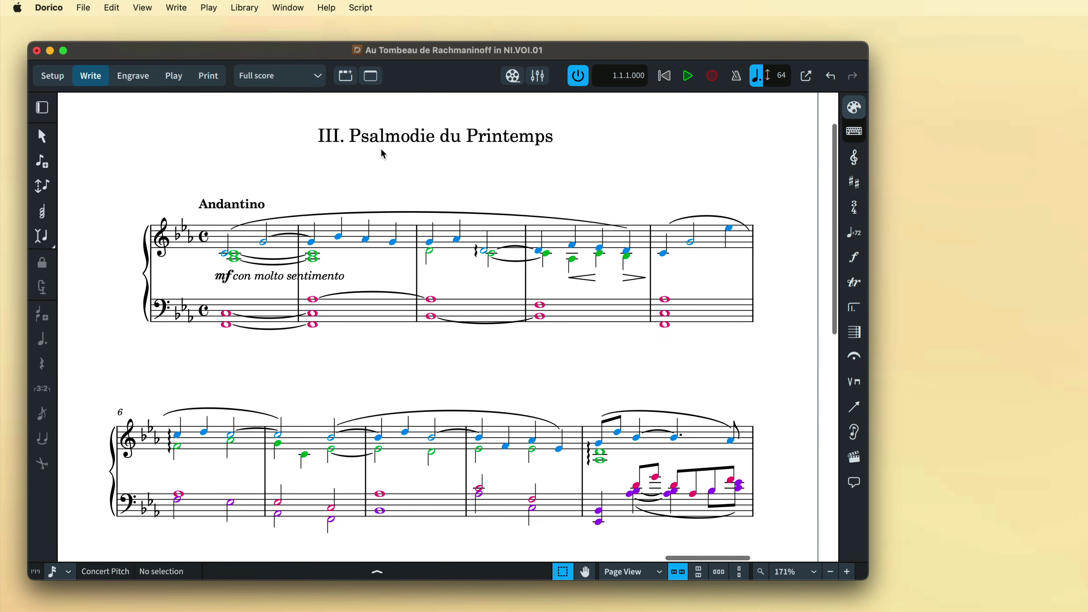
- In Print mode, tick View options under Annotations so voice colours are printed
left_click(220, 81)
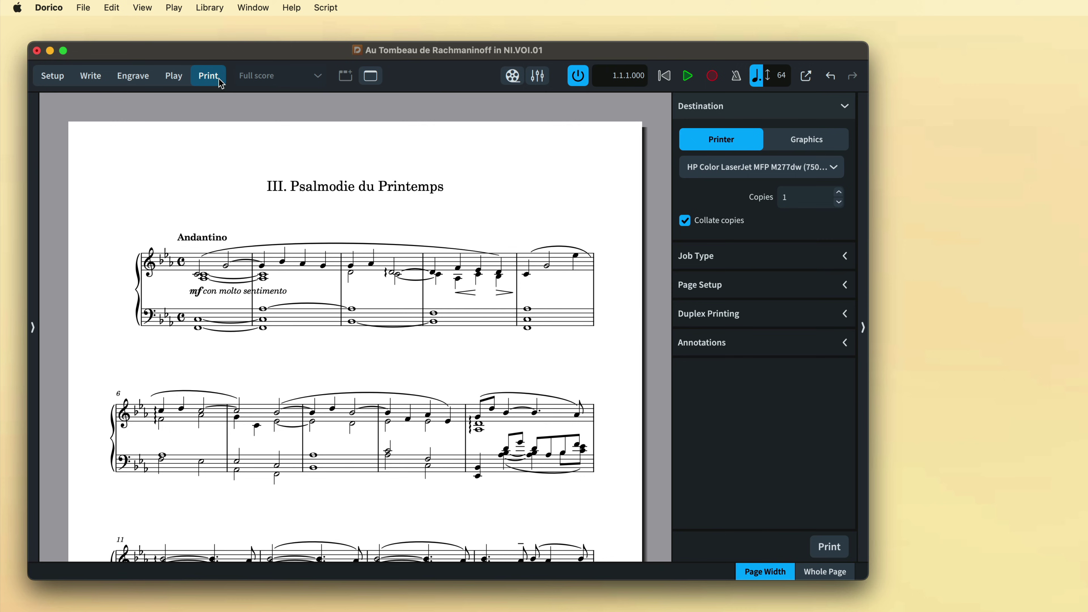
left_click(770, 350)
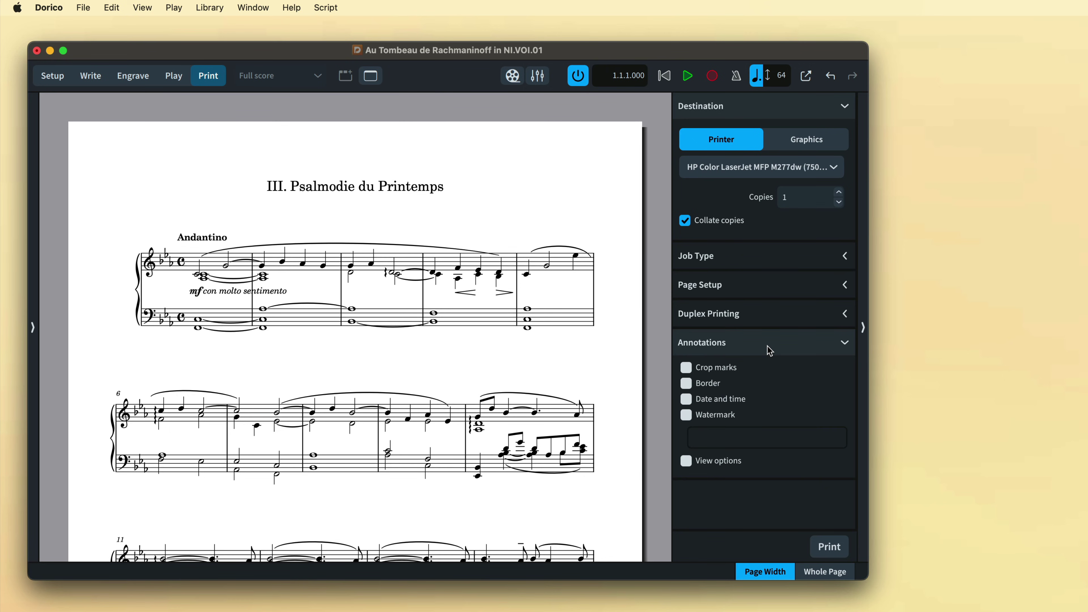
left_click(686, 462)
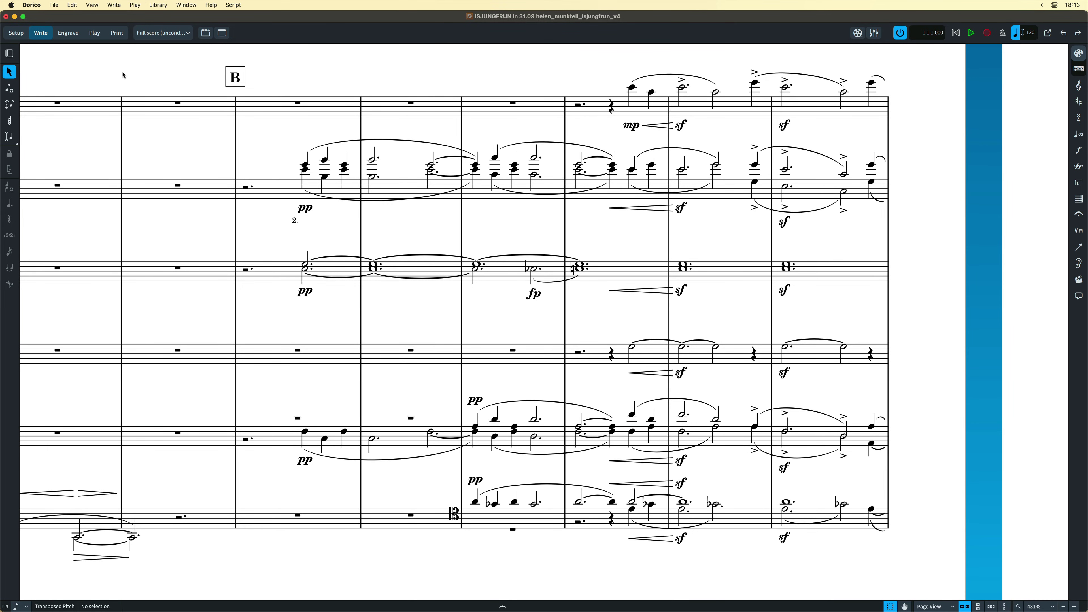
left_click(72, 5)
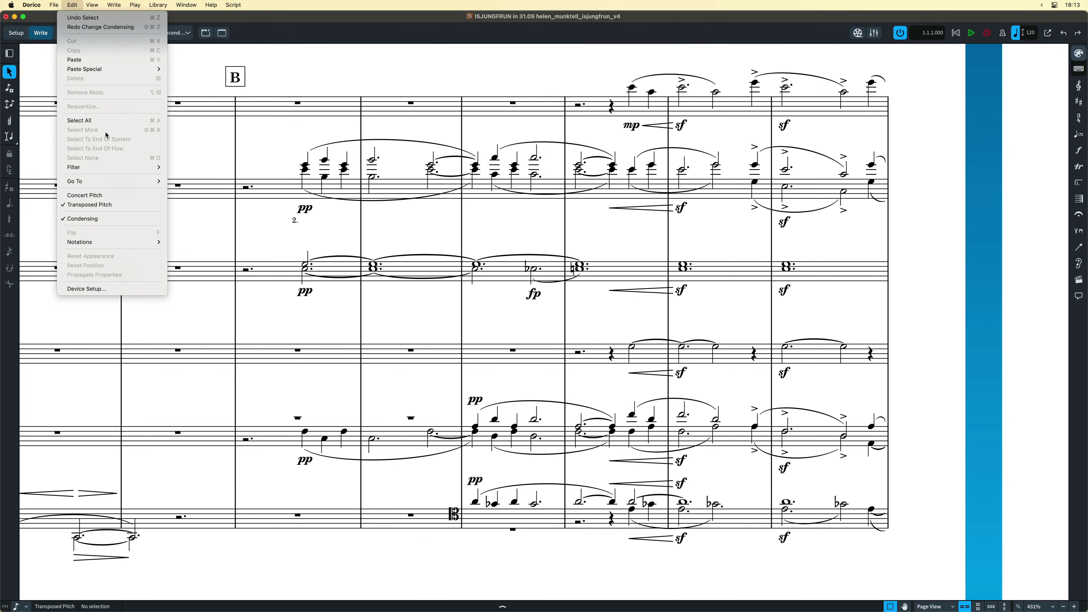
left_click(109, 219)
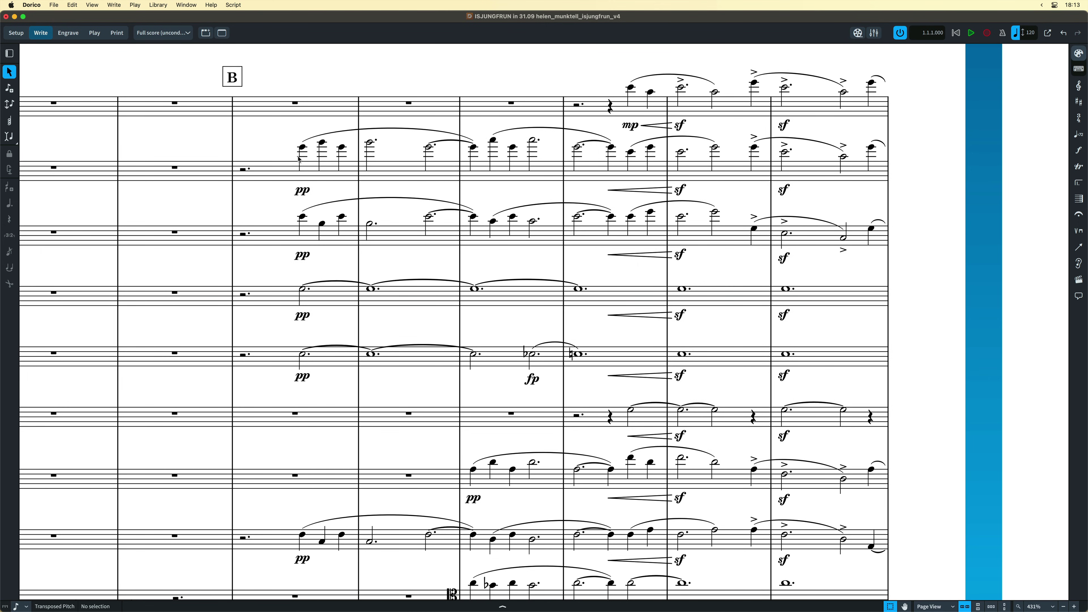
left_click(302, 148)
left_click(754, 145, "shift")
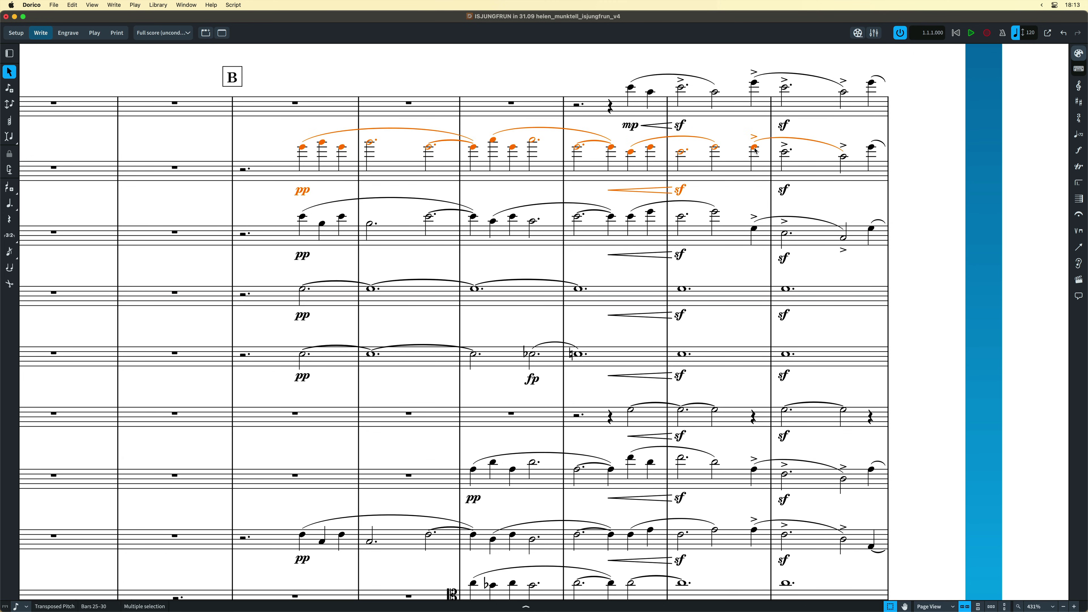
left_click(303, 217)
left_click(756, 230, "shift")
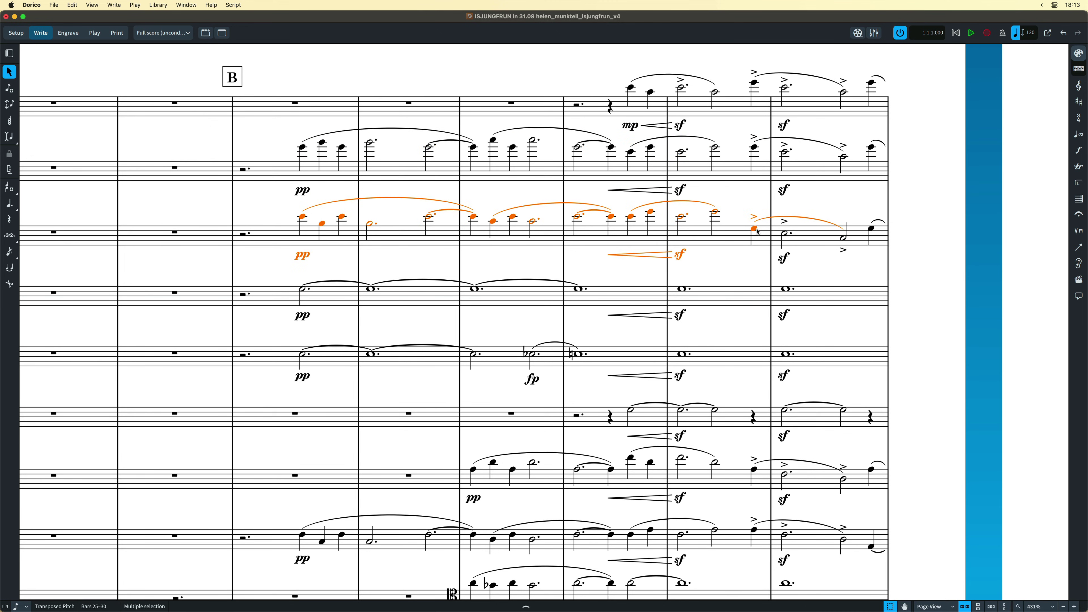
left_click(738, 262)
left_click(113, 5)
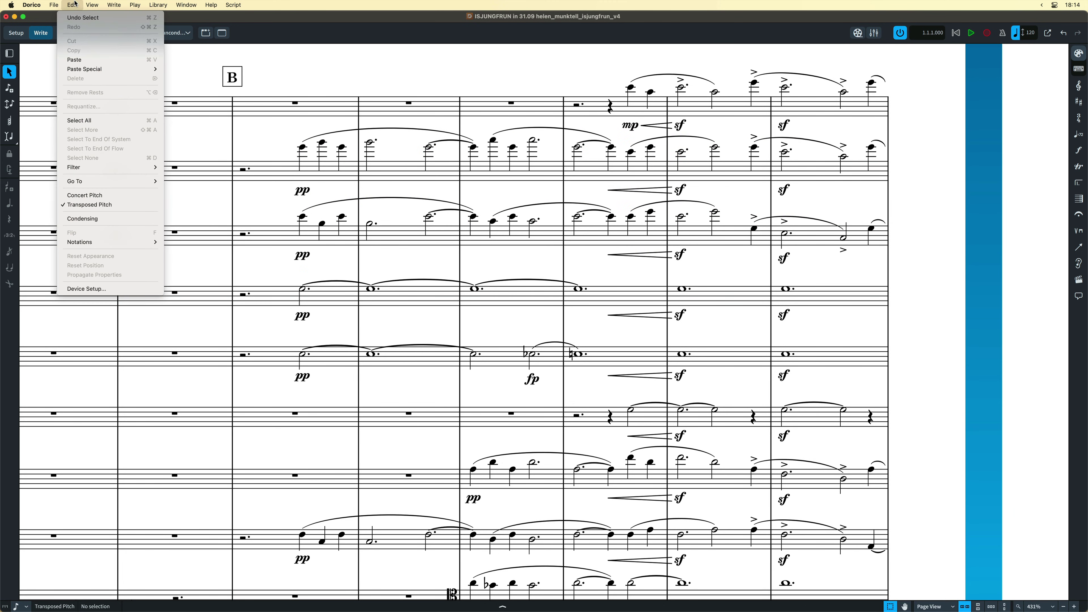
left_click(111, 205)
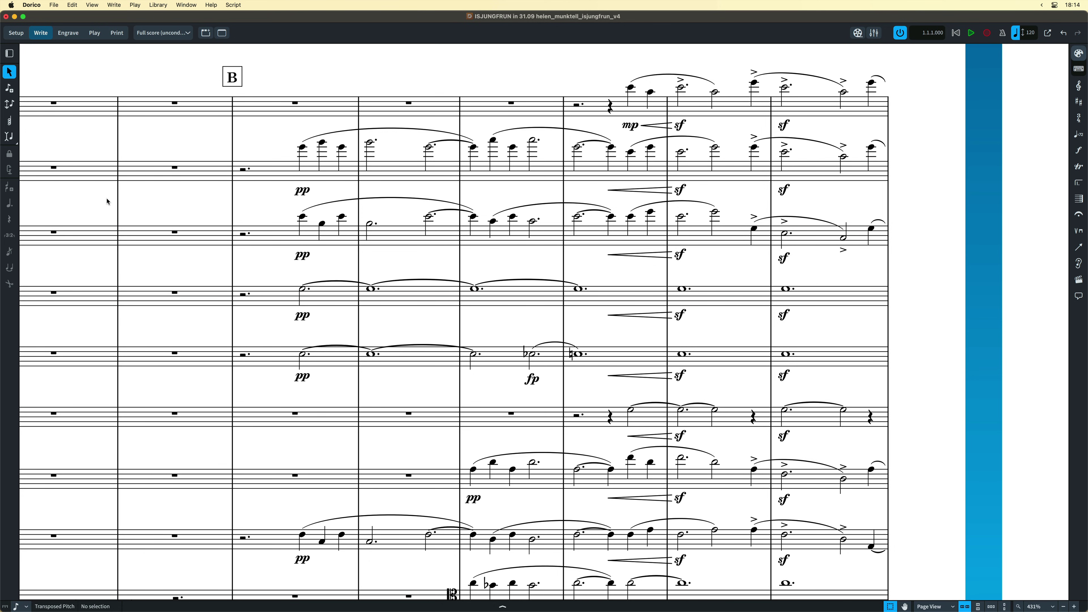